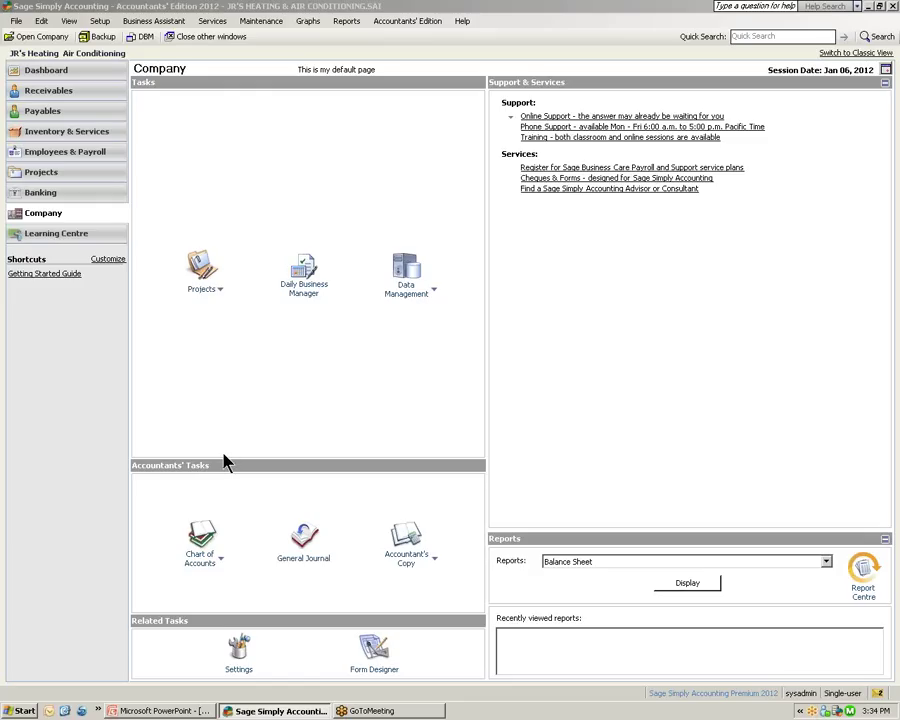
Begin a General Journal entry with source Deposit, dated Jan 02, 2012, commented 'to open bank account, funded by owner'
left_click(304, 540)
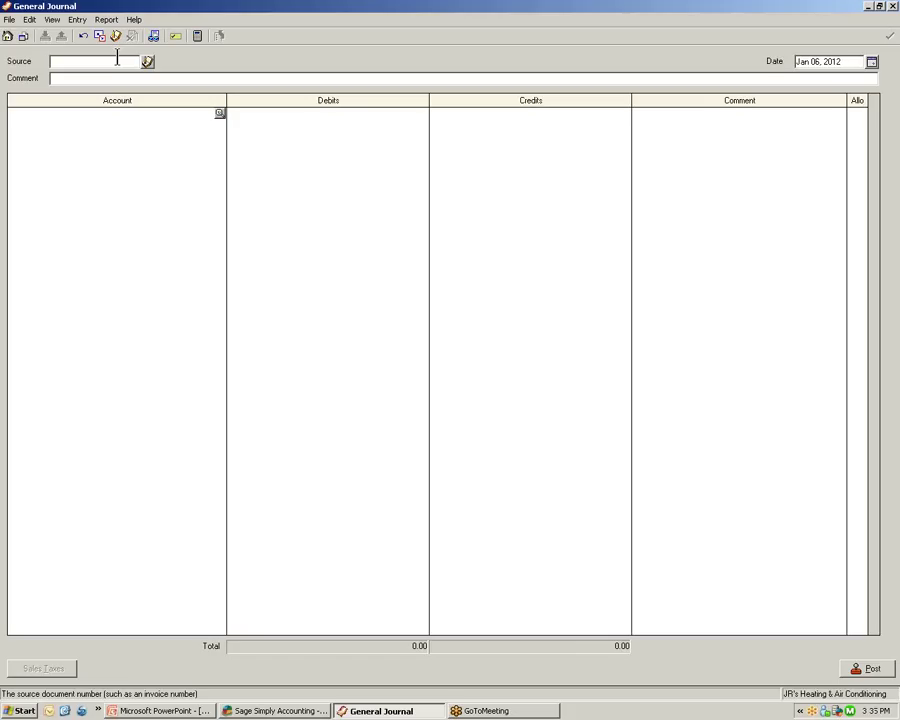
type("Deposit")
left_click(873, 62)
left_click(768, 118)
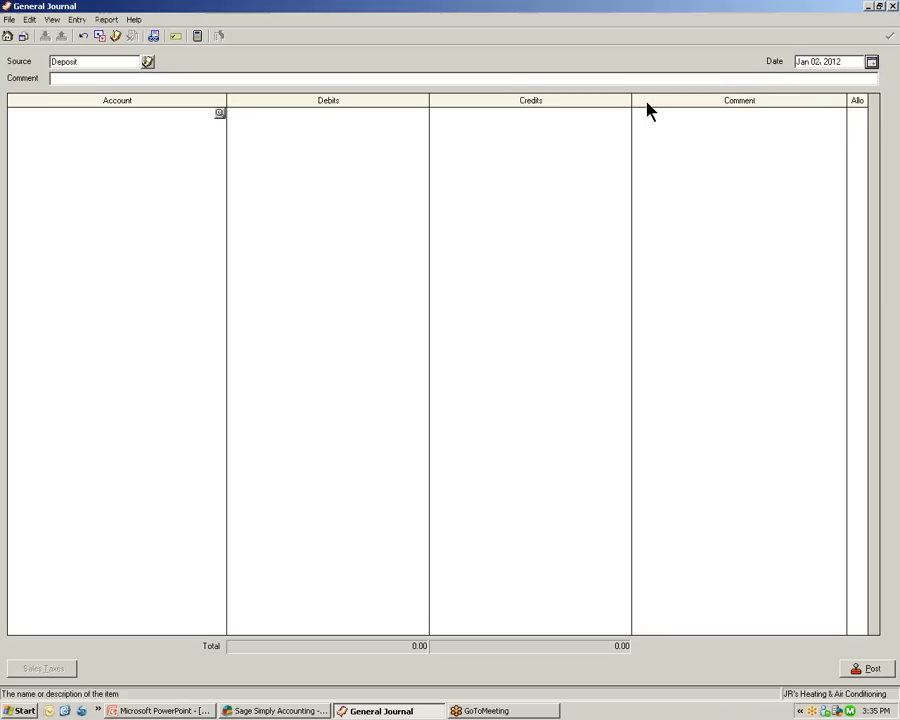
left_click(217, 81)
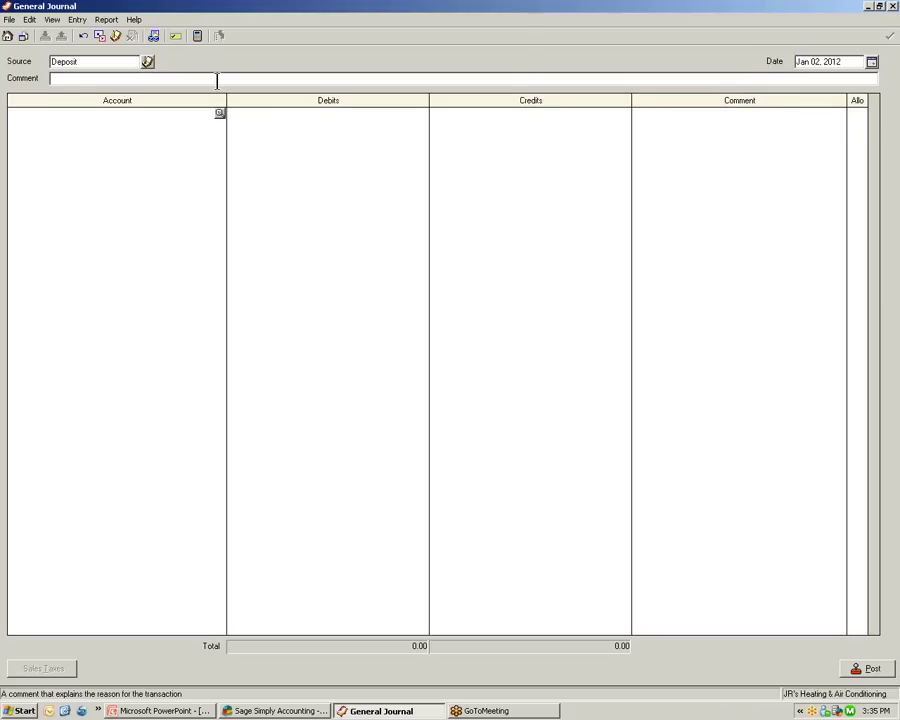
type("to open bank a/ccount, funded by ow")
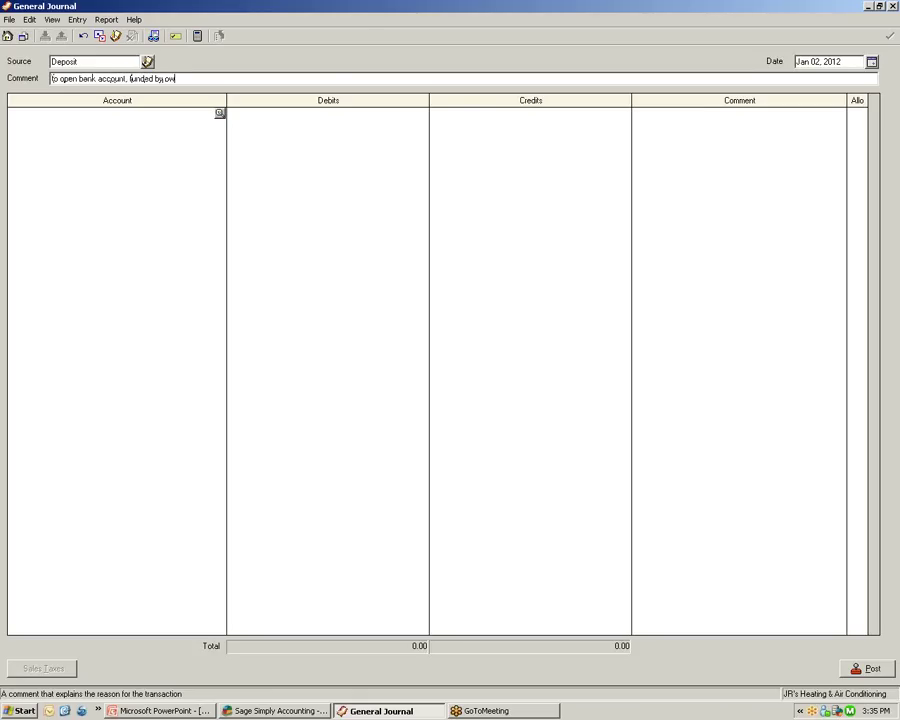
type("ner")
Put 1010 Chequing Bank Account on the first line with a 10,000.00 debit
left_click(216, 111)
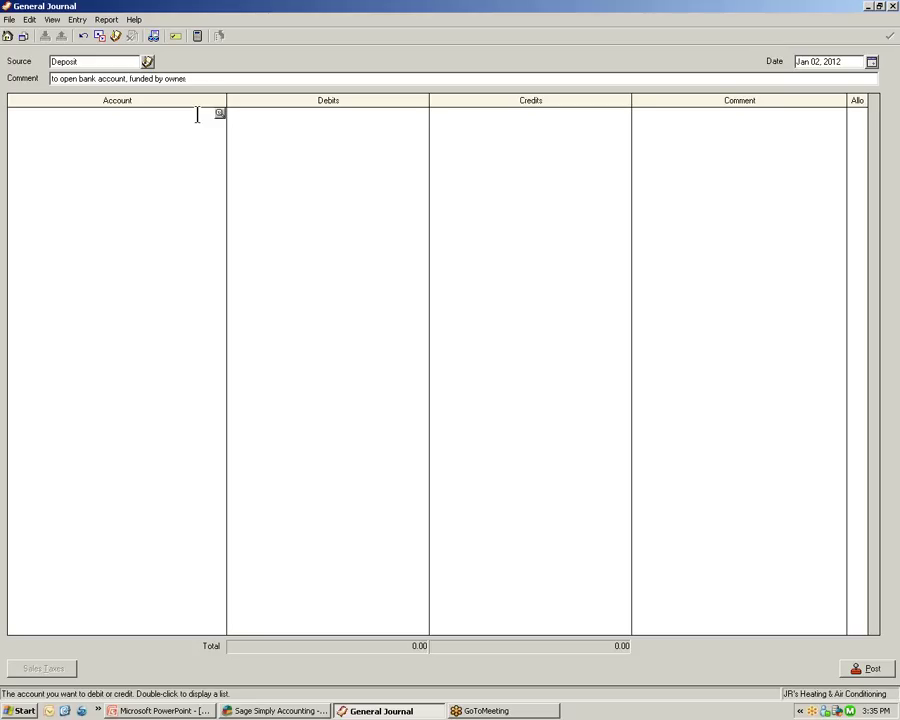
left_click(219, 114)
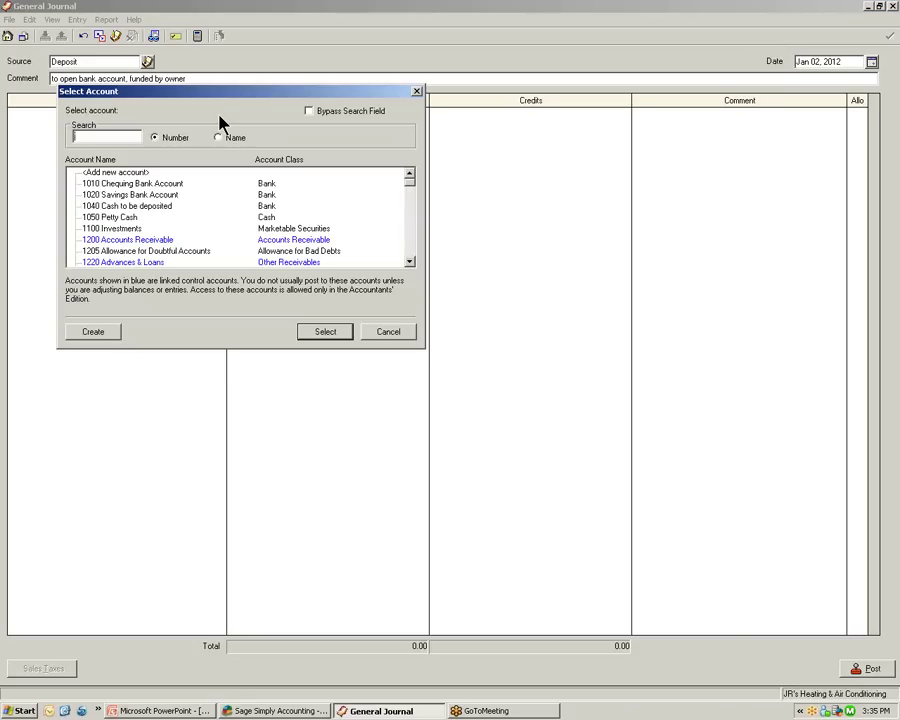
left_click(178, 185)
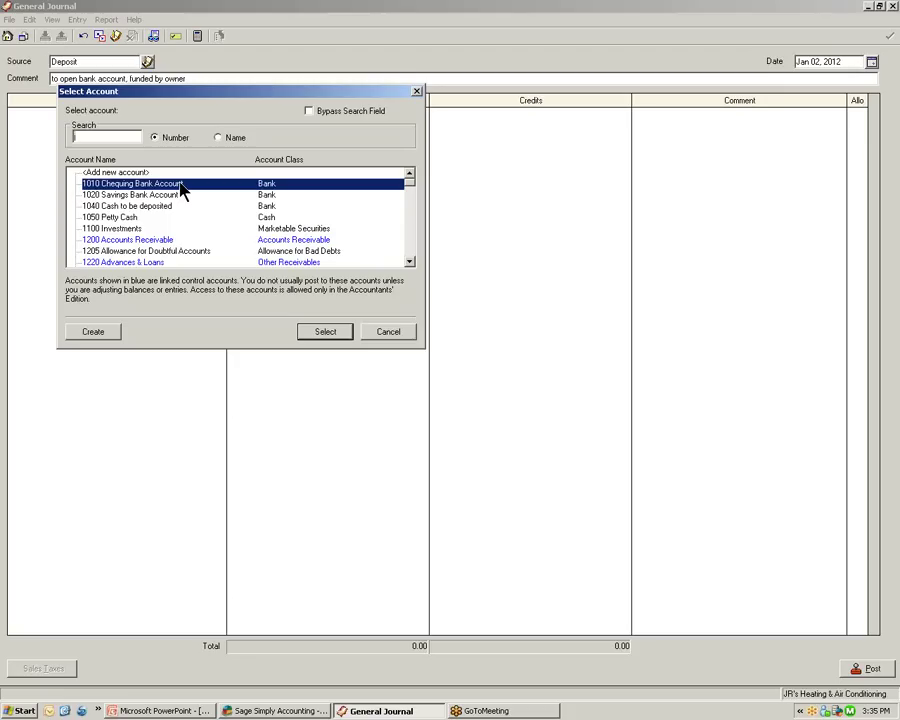
left_click(337, 334)
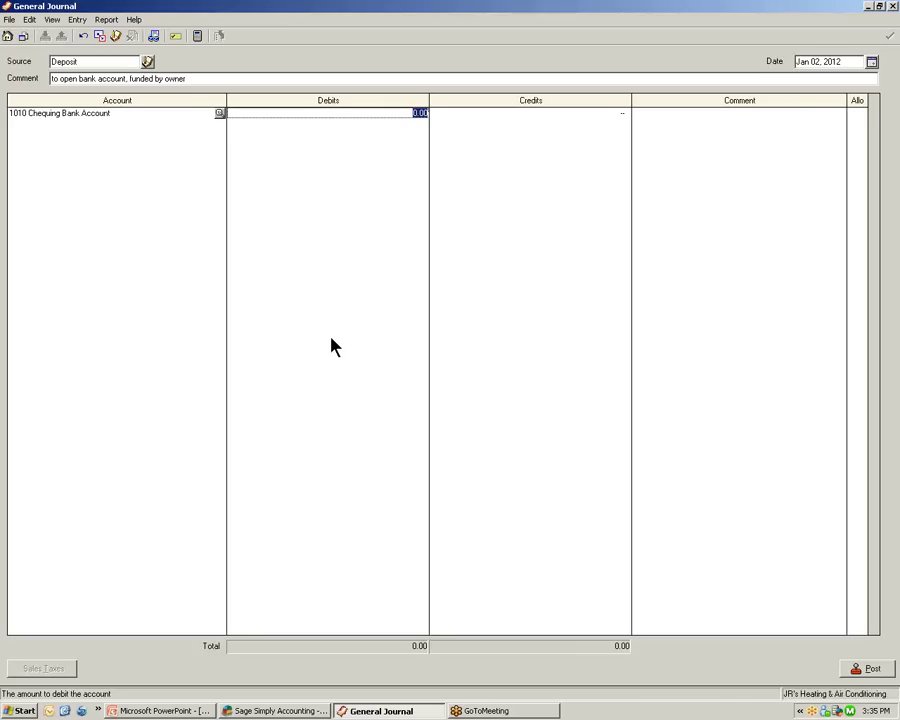
type("10000.00")
Add a second line crediting 3010 Owners Contribution 10,000.00 to balance the entry
left_click(217, 126)
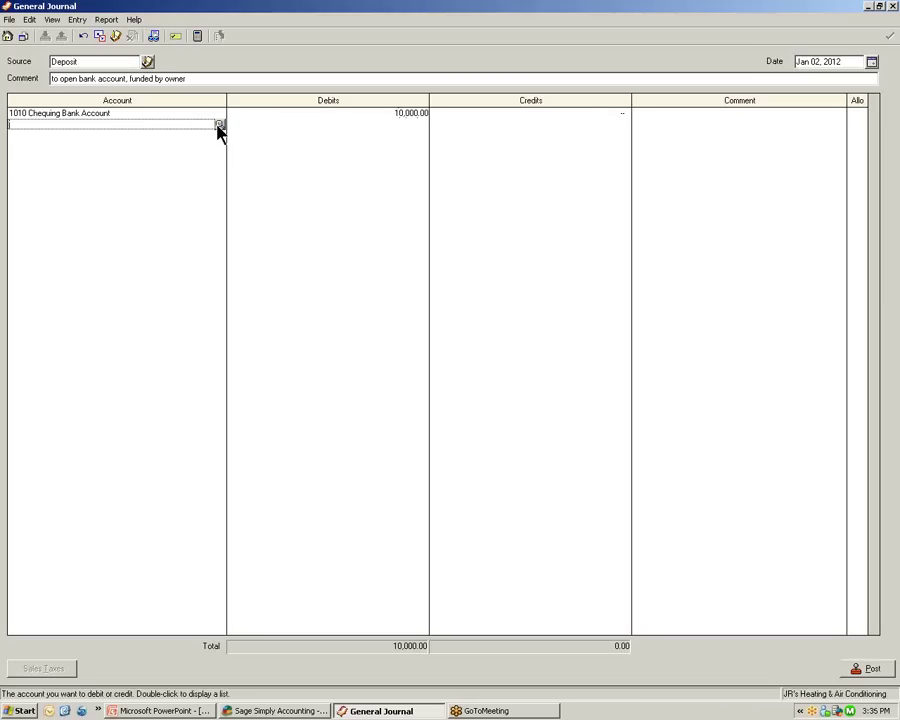
left_click(219, 127)
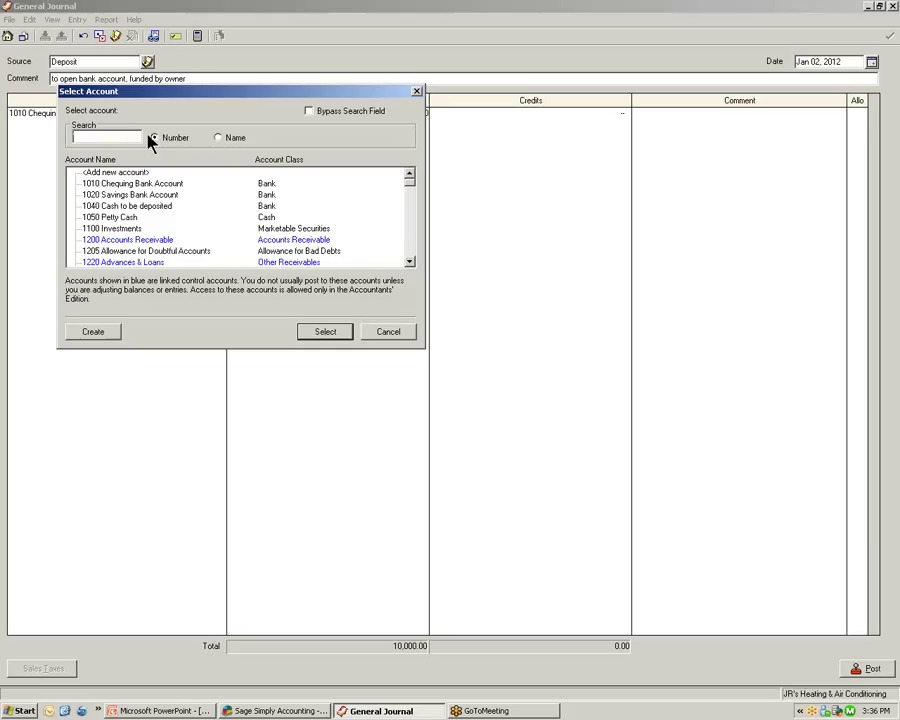
type("3010")
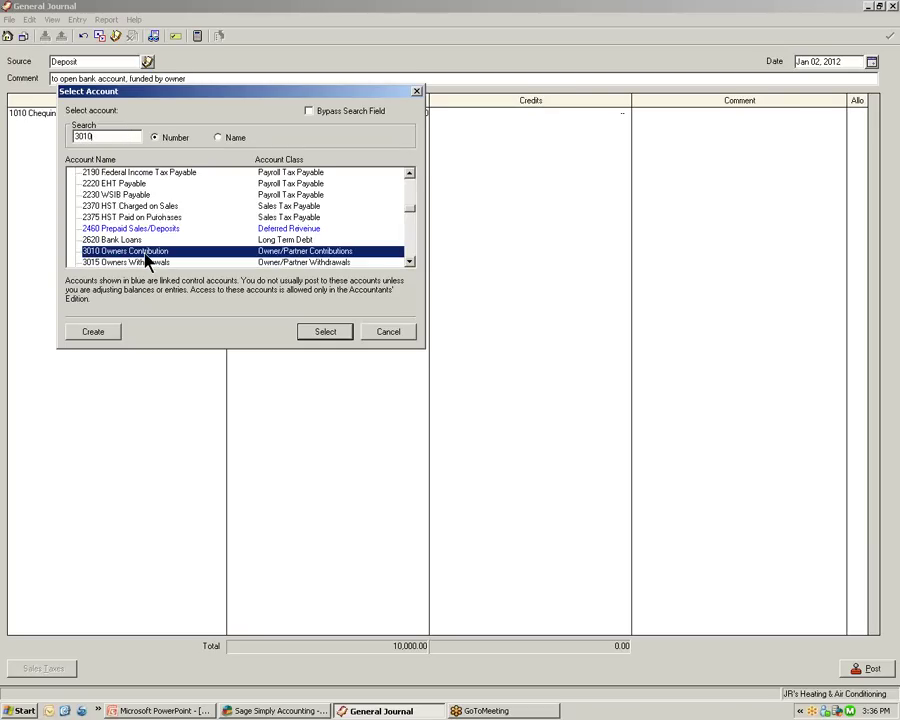
left_click(321, 334)
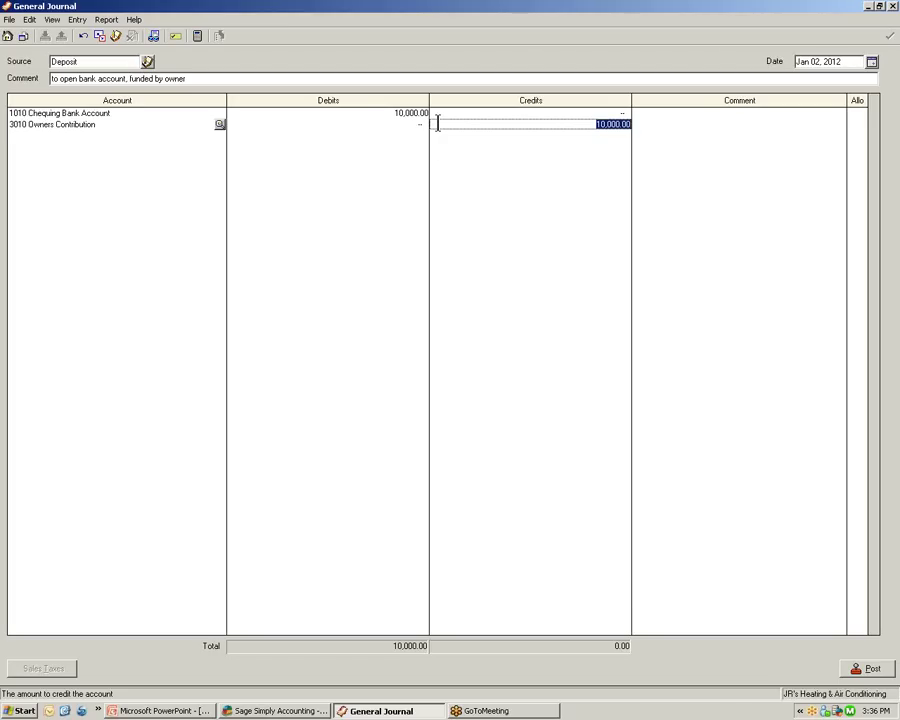
key("Tab")
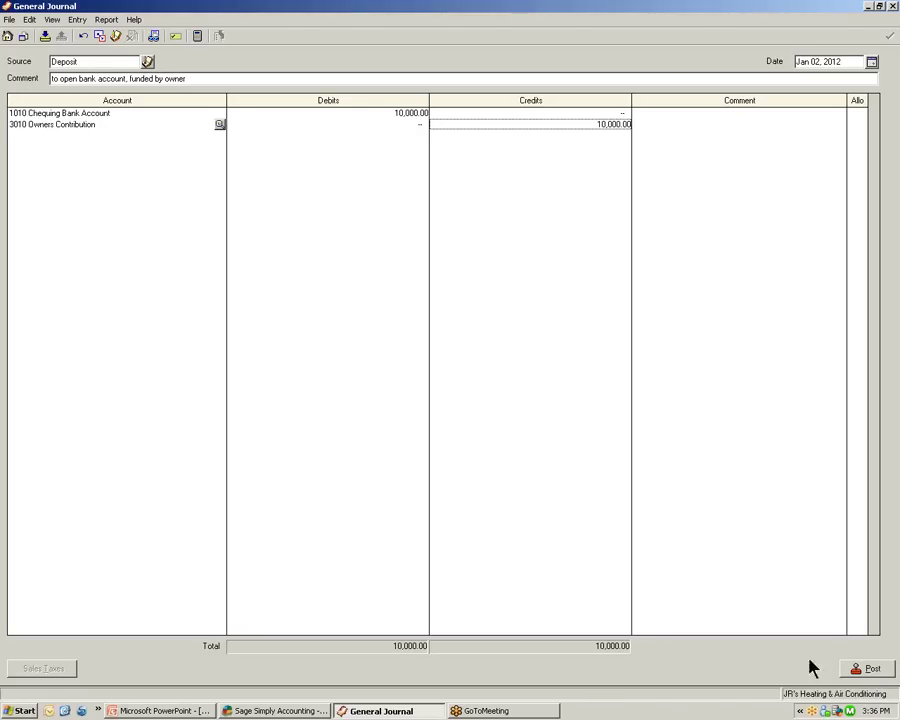
Post the owner deposit entry as J1 and dismiss the confirmation
left_click(867, 671)
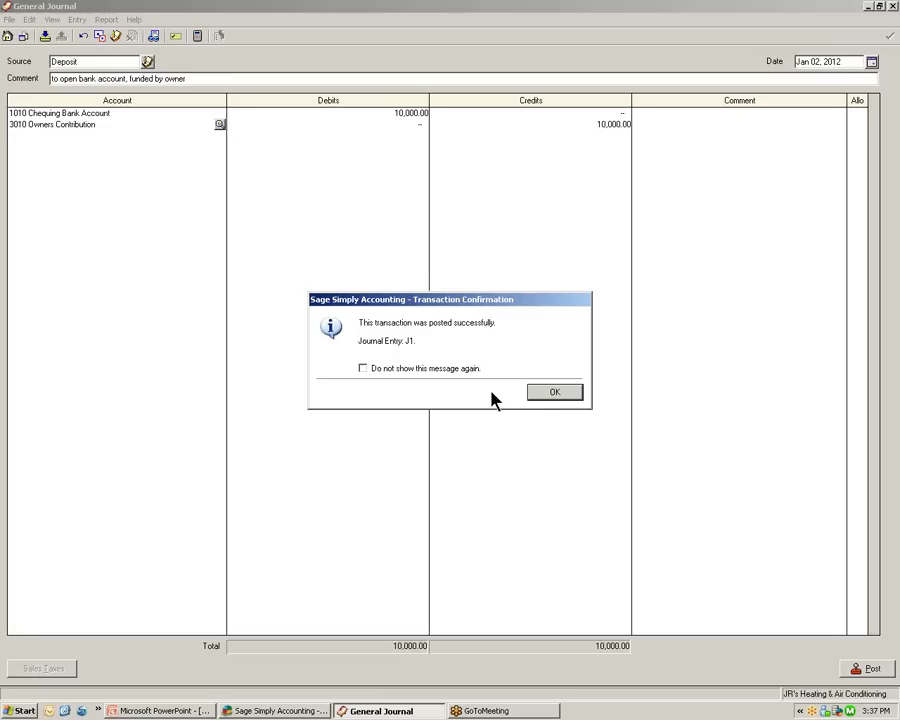
left_click(553, 393)
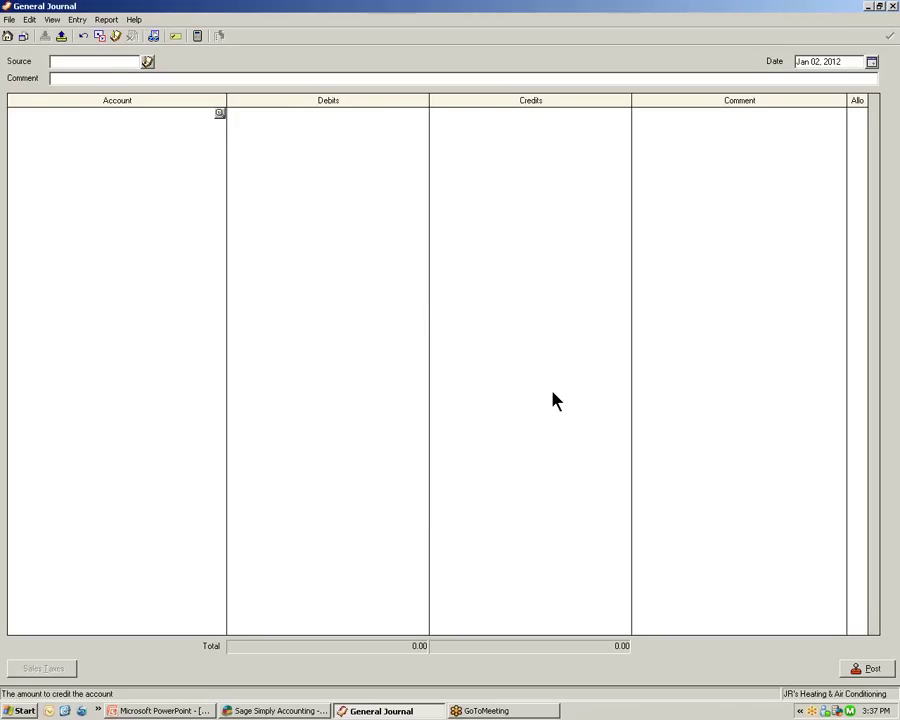
Begin an entry with source Adjust, dated Jan 03, 2012, commented 'to record monthly insurance adjustment'
left_click(104, 62)
type("Adjust")
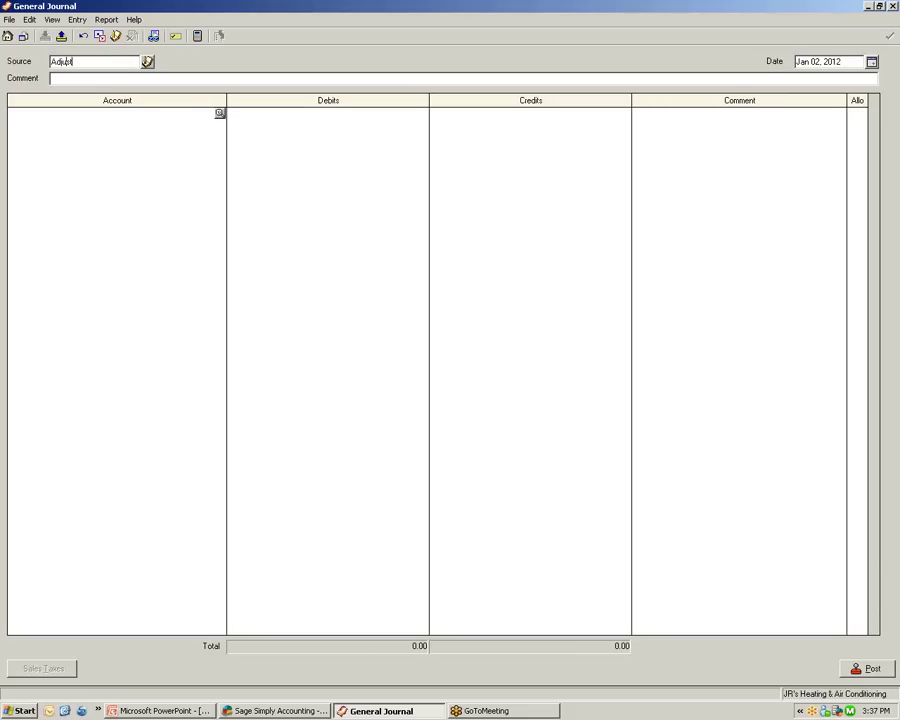
left_click(871, 63)
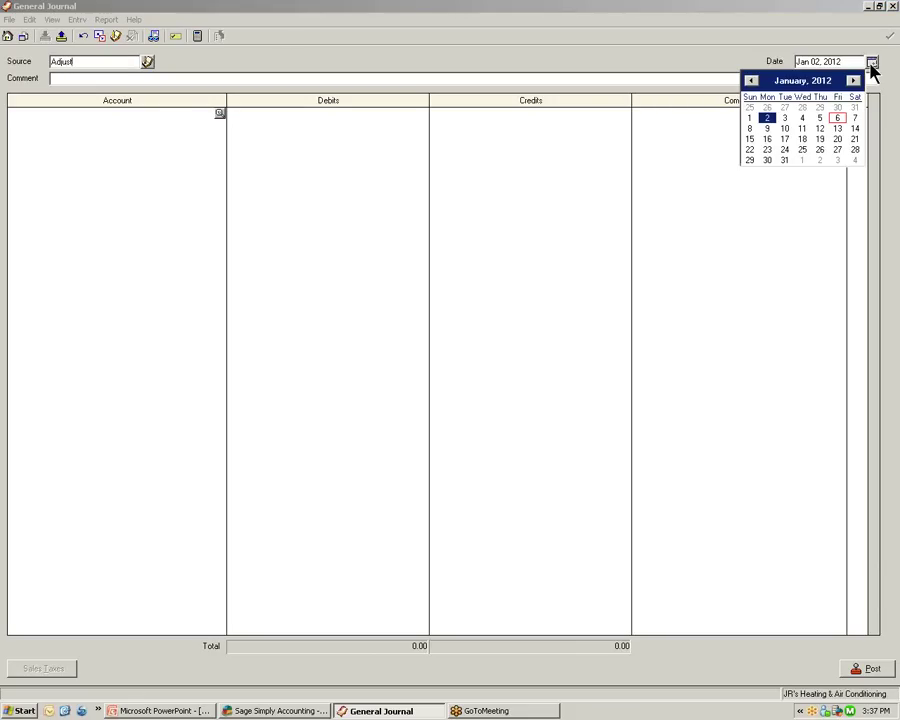
left_click(786, 118)
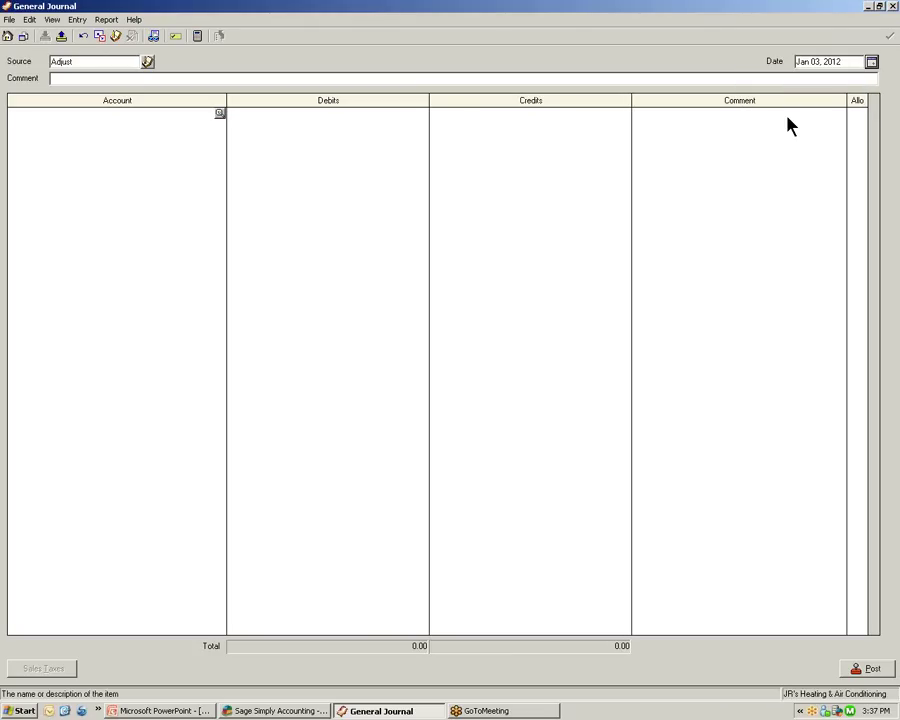
left_click(361, 77)
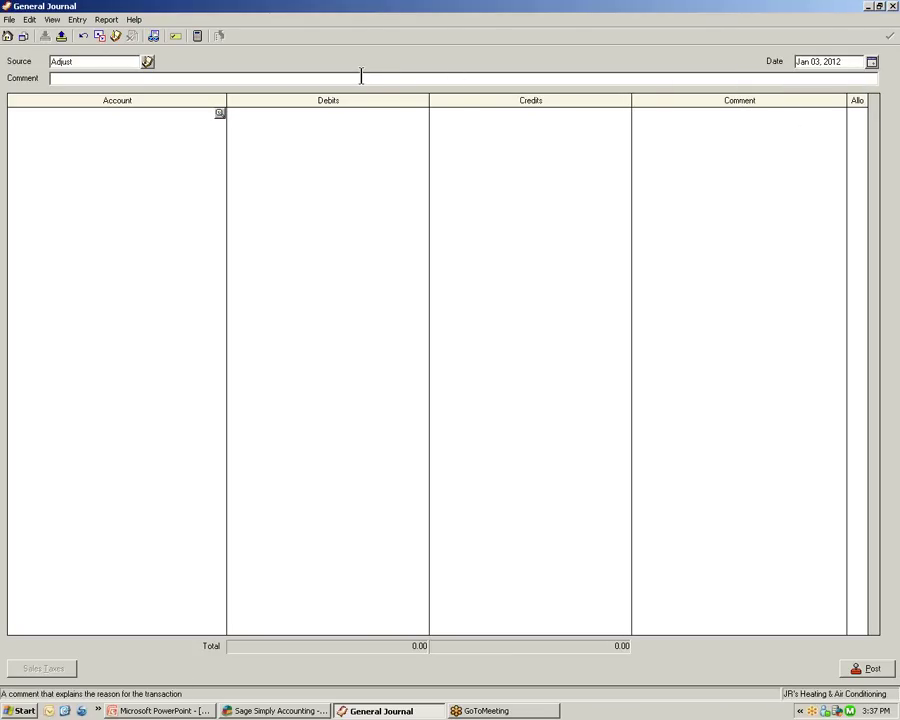
type("to repord monthly insurance adjust")
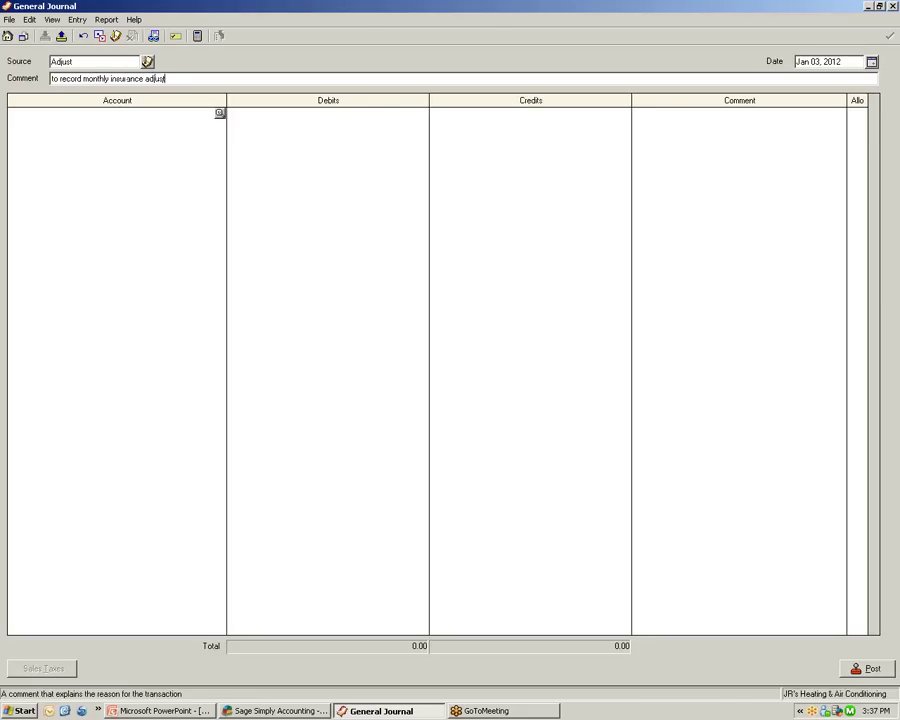
type("ment")
Debit 100.00 to 5685 Insurance on the first line
left_click(218, 115)
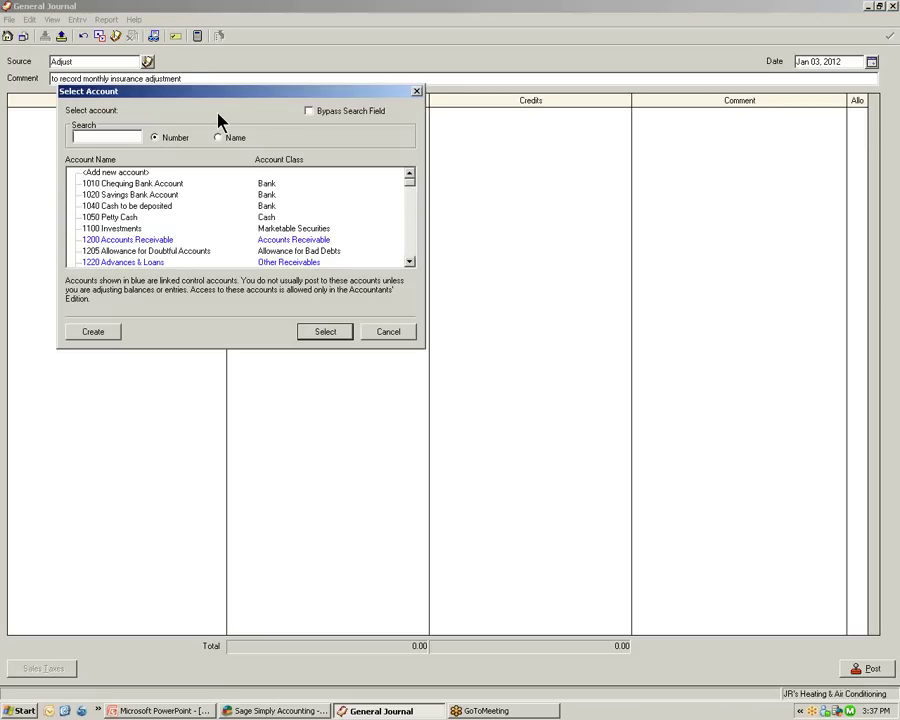
type("56")
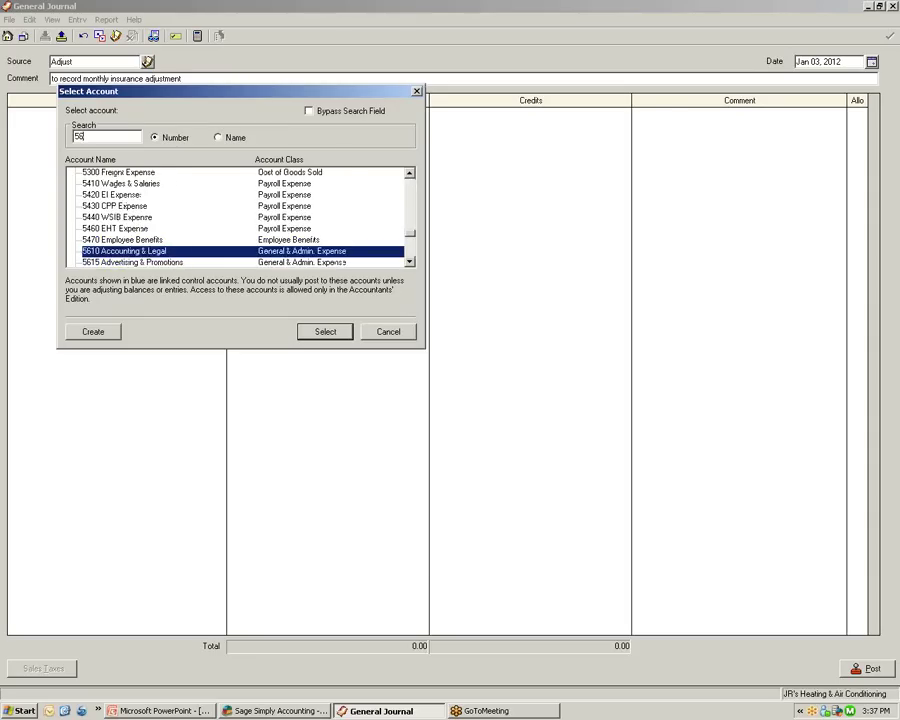
type("85")
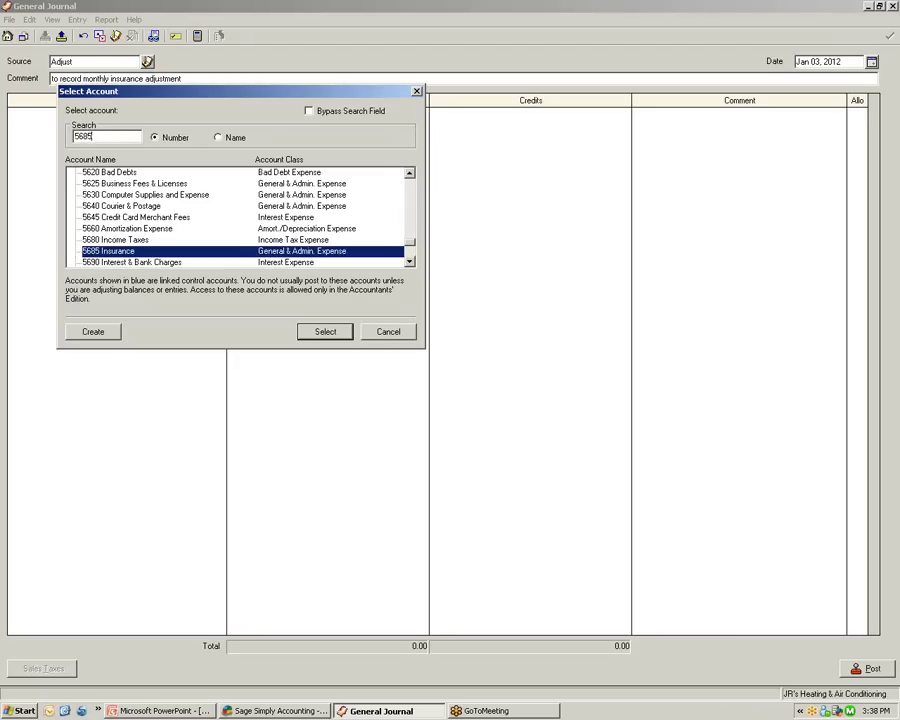
left_click(325, 333)
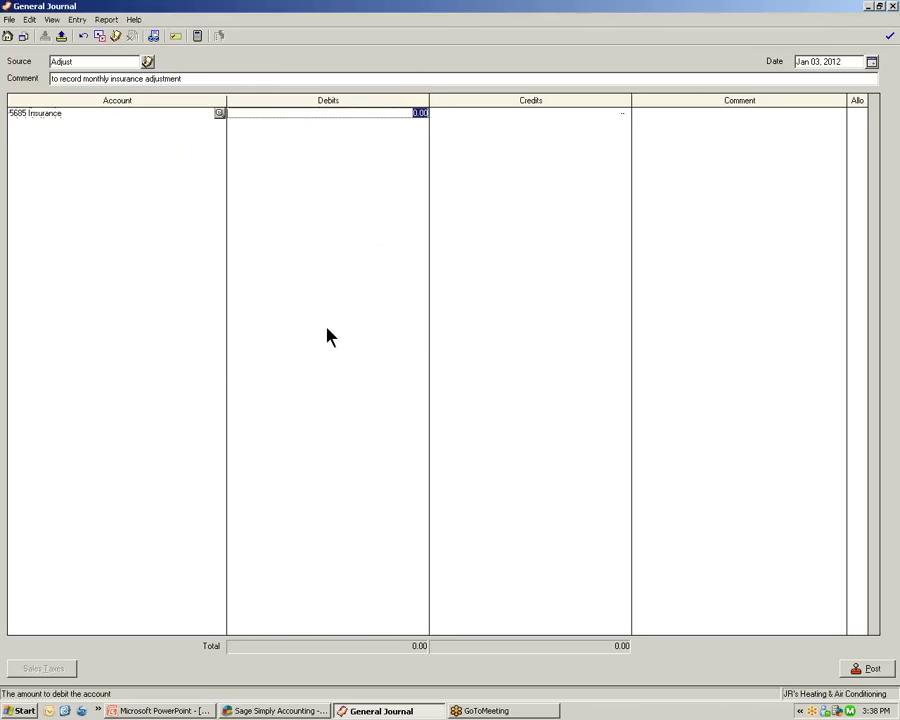
type("100.00")
Add 1320 Prepaid Expenses on the second line to credit 100.00
left_click(216, 127)
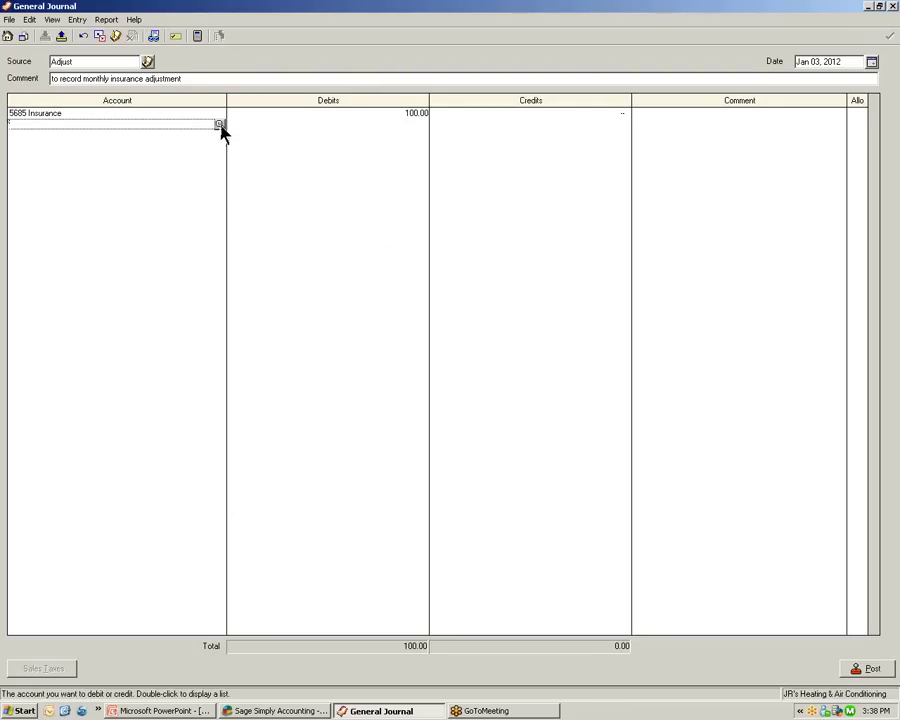
left_click(219, 125)
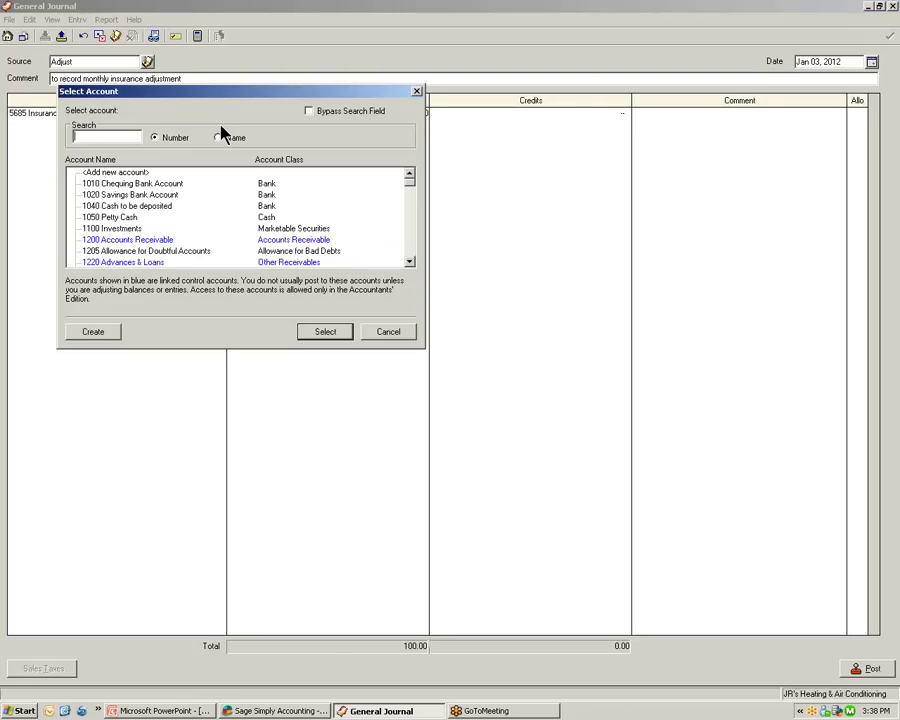
type("133")
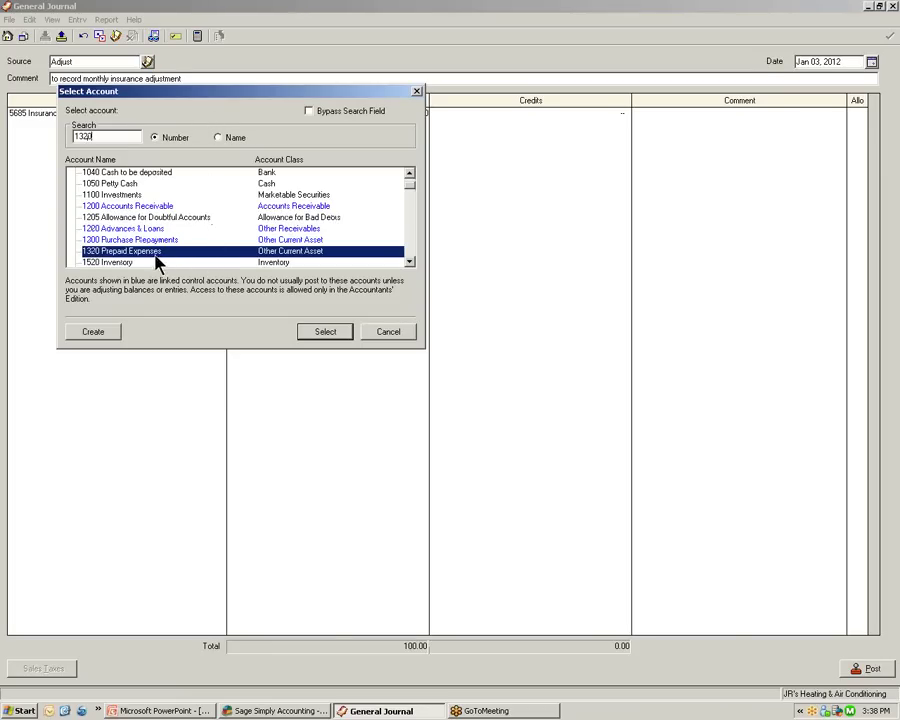
type("0")
left_click(307, 334)
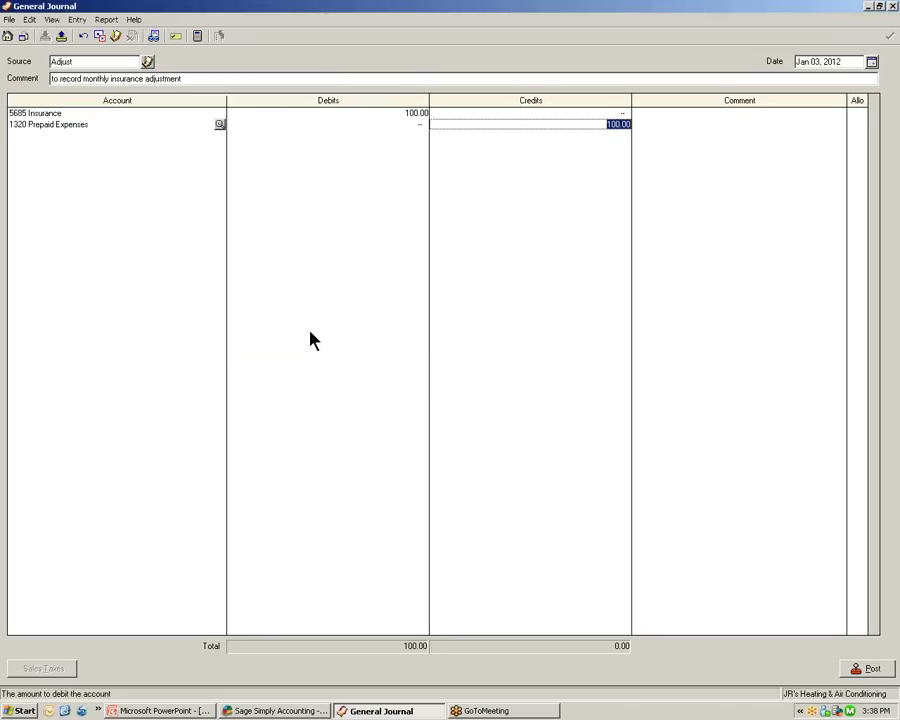
Commit the 100.00 credit and post the insurance adjustment as J2
left_click(457, 333)
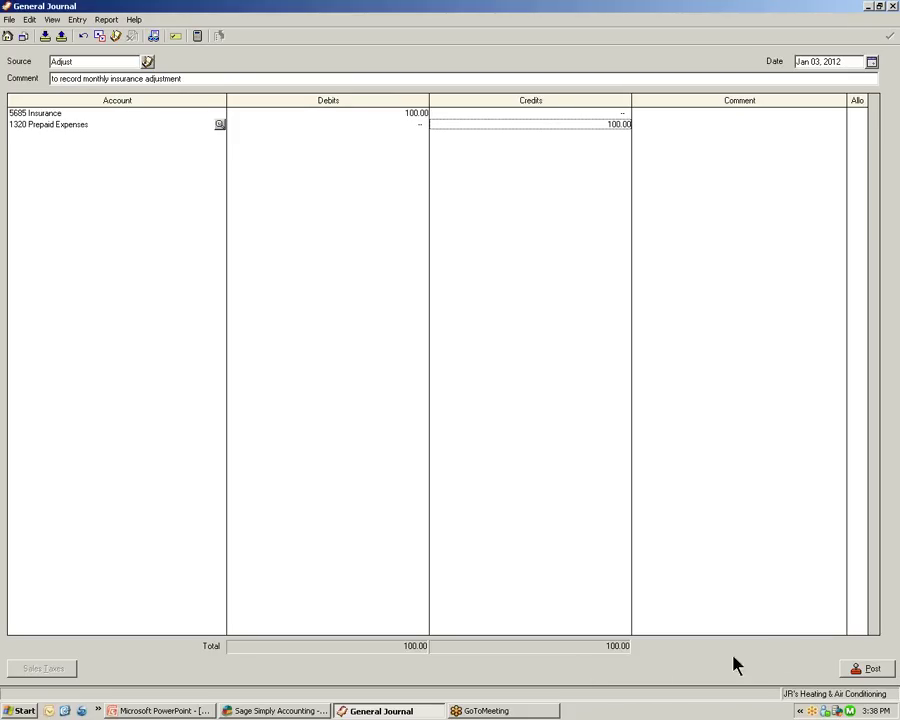
left_click(874, 669)
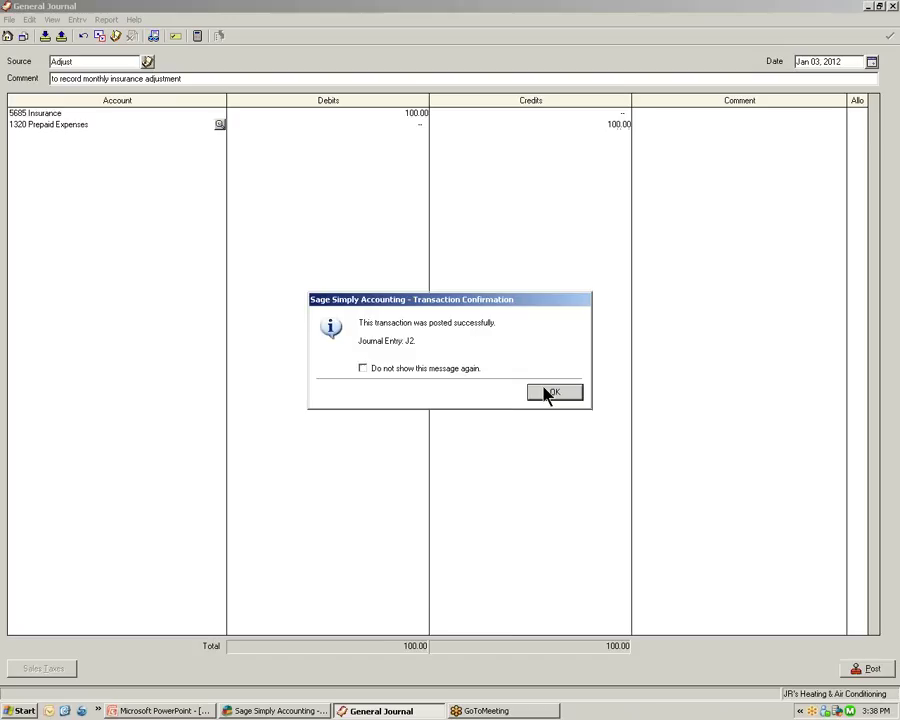
left_click(552, 392)
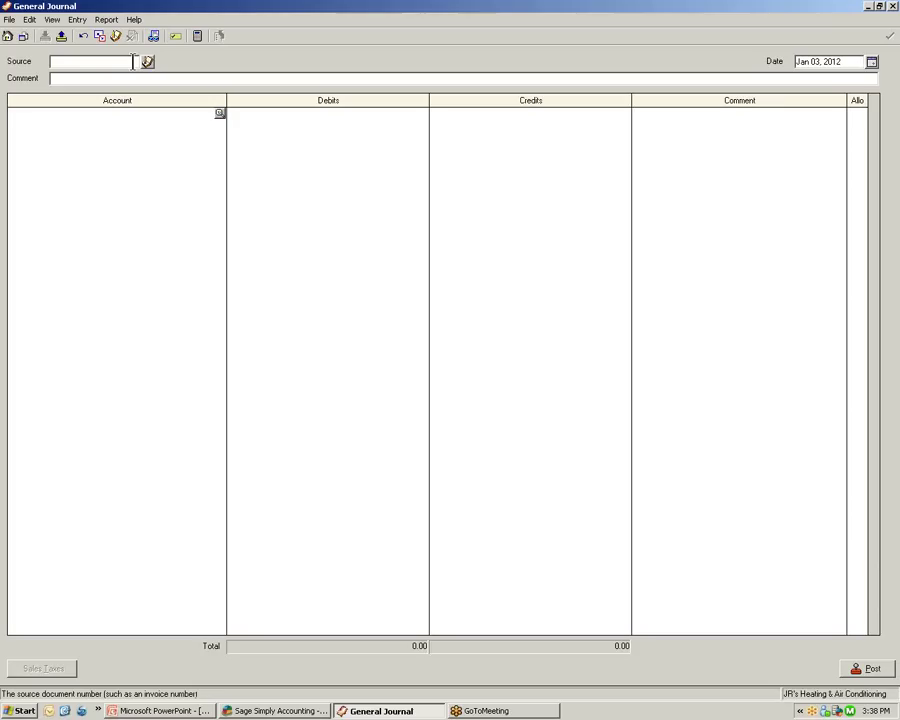
Begin a PAP entry dated Jan 05, 2012, commented 'Monthly computer lease', with the first account line selected
type("PAP")
left_click(86, 82)
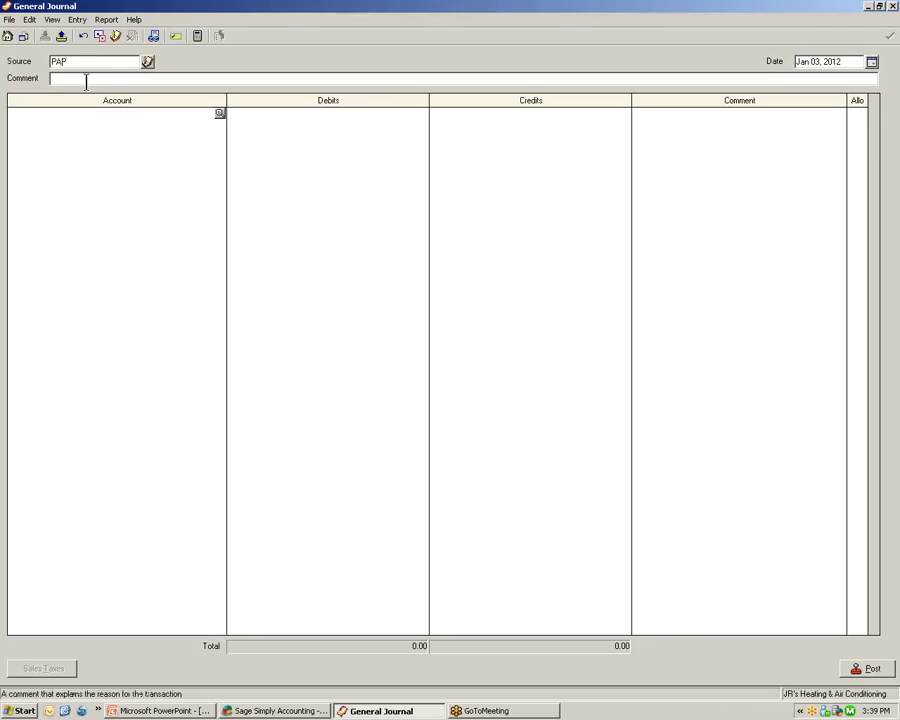
left_click(872, 63)
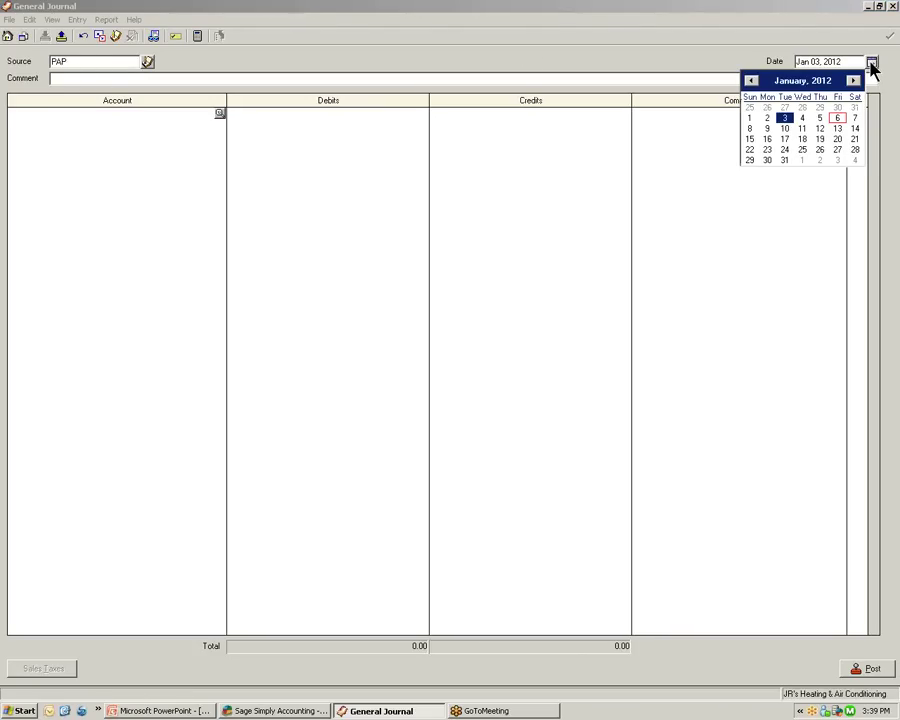
left_click(820, 118)
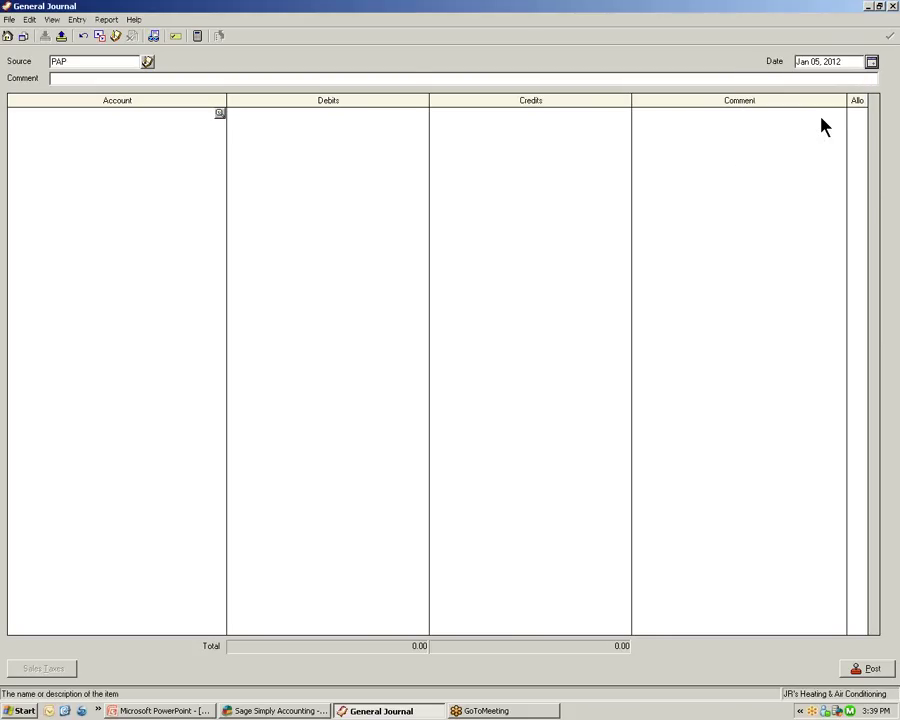
left_click(268, 77)
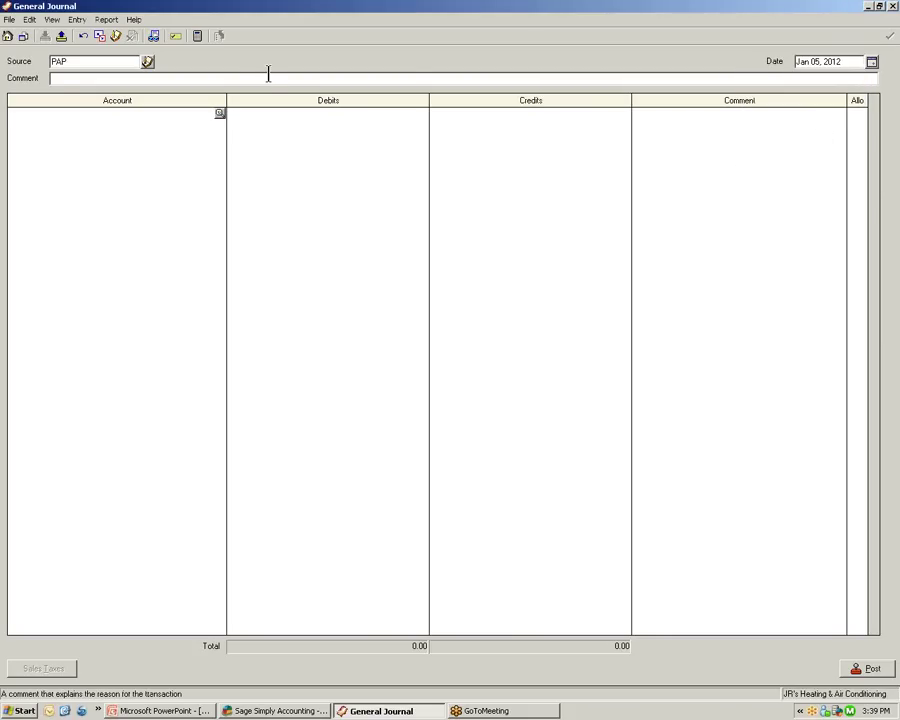
type("Monthly cost")
type("puter rea")
type("so")
type("e")
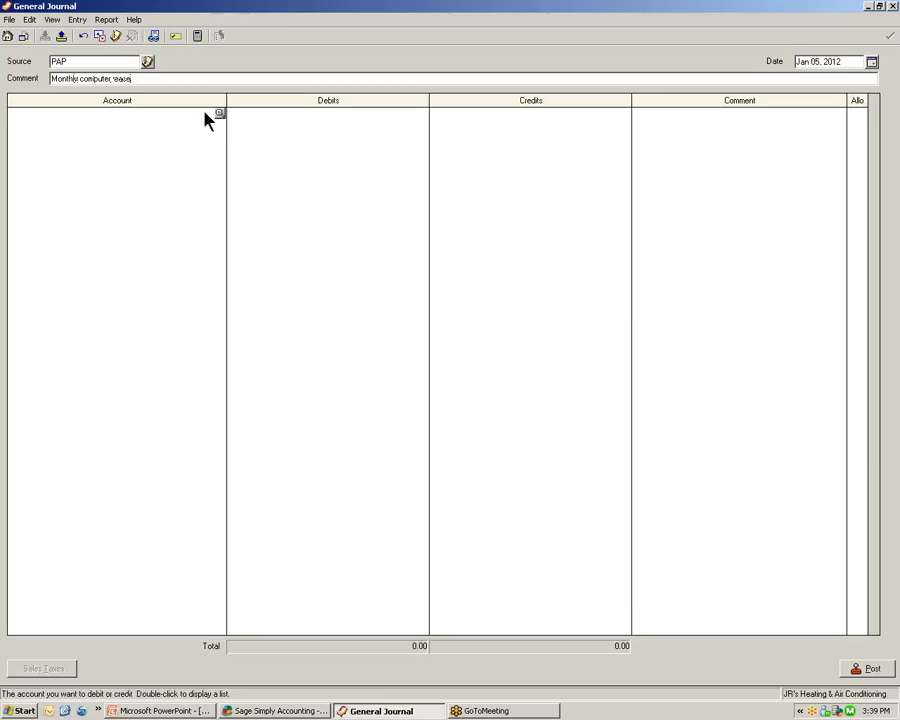
left_click(204, 112)
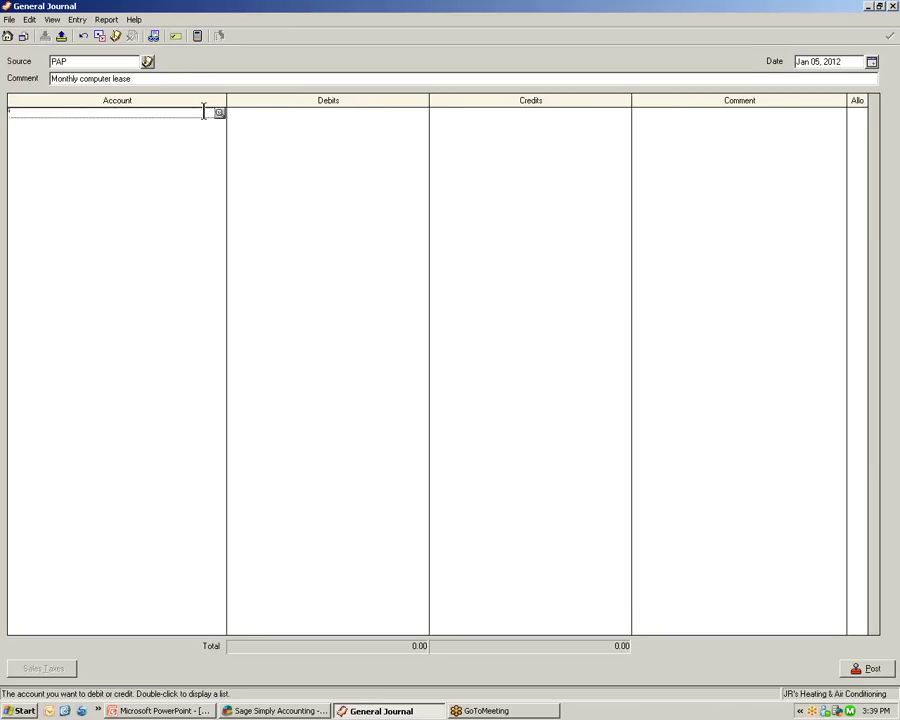
Credit 169.50 to 1010 Chequing on the first line
type("1010")
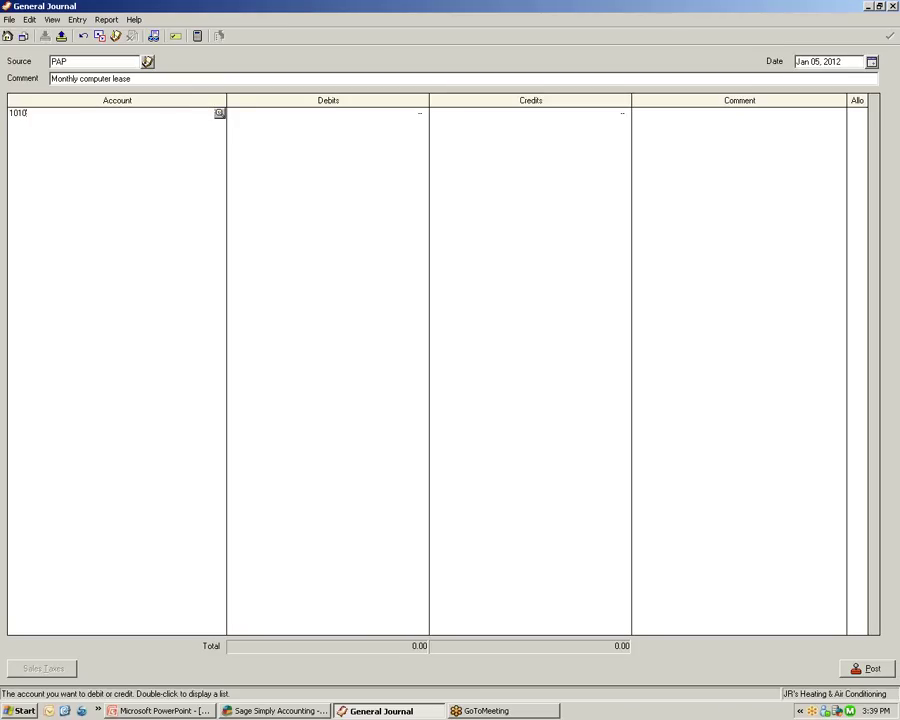
left_click(242, 116)
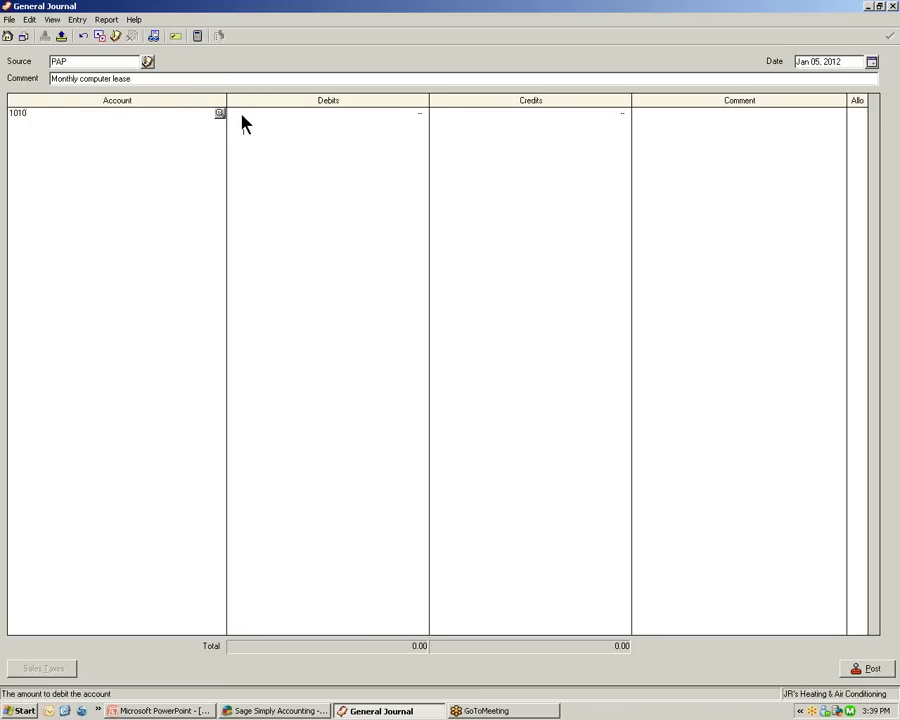
left_click(436, 114)
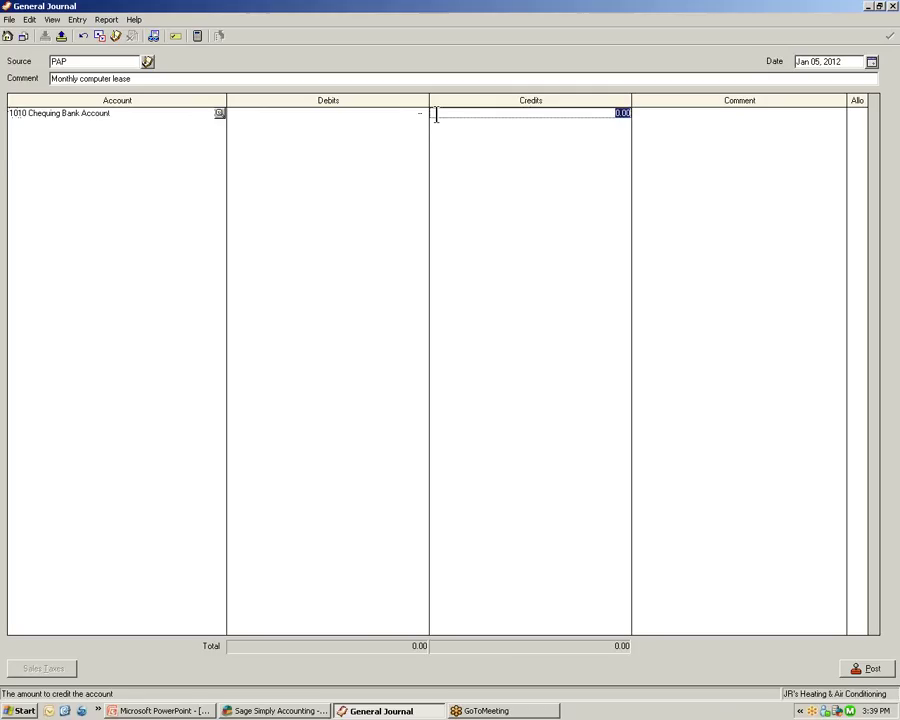
type("169.50")
Debit 150.00 to 5630 Computer Supplies and 19.50 to 2375 HST Paid on Purchases
left_click(177, 126)
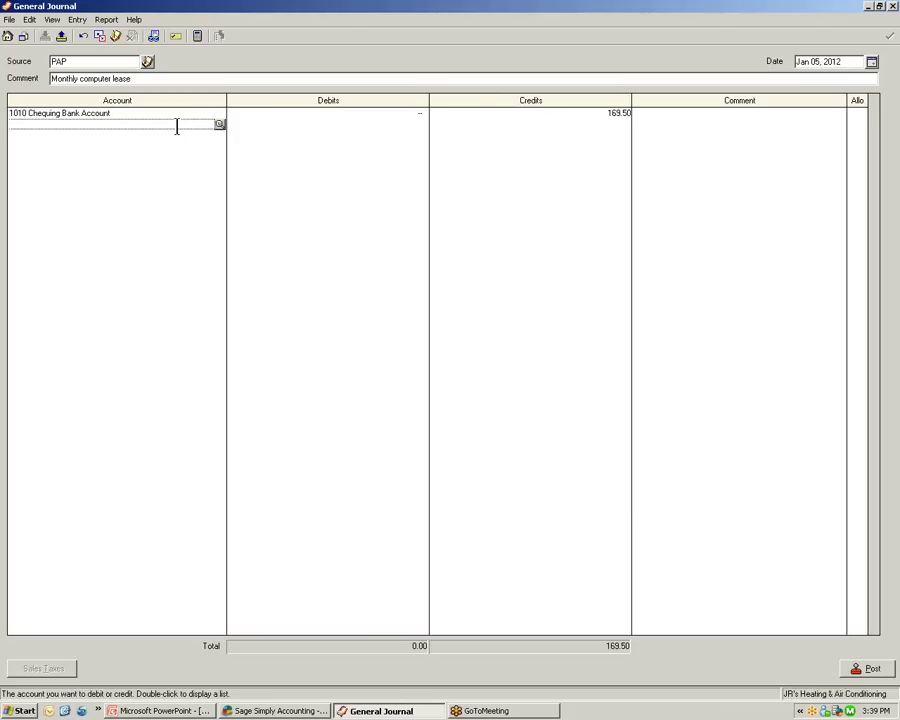
type("5630")
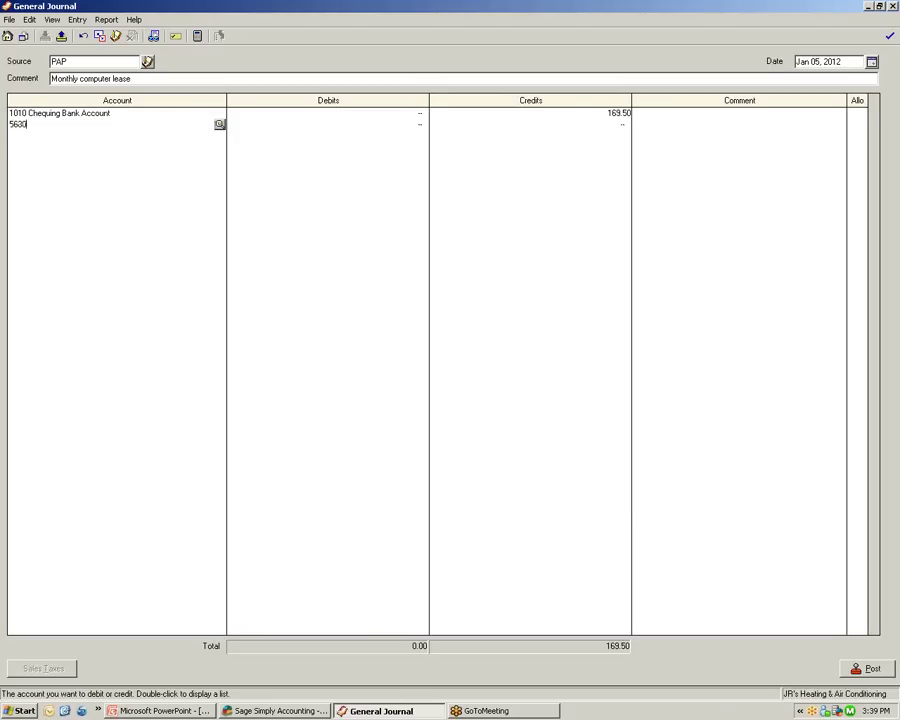
key("Tab")
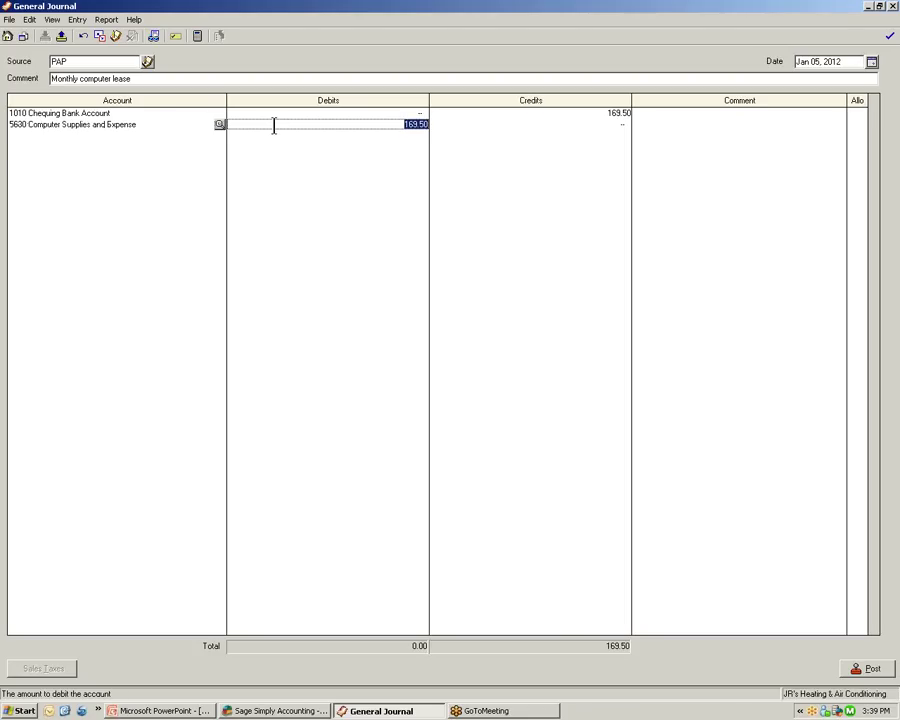
type("150.00")
left_click(210, 138)
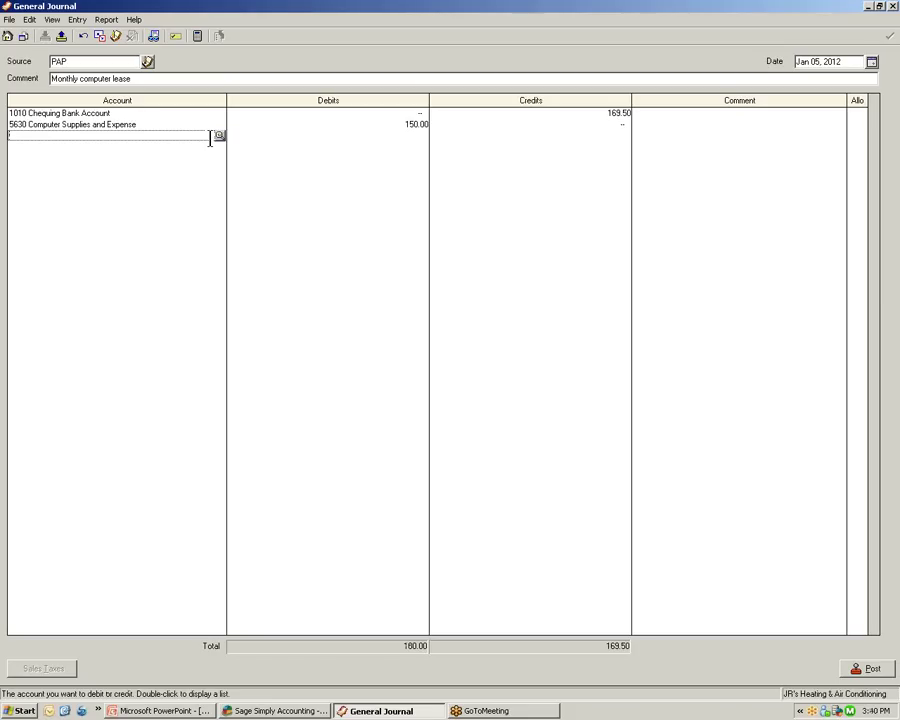
type("2375")
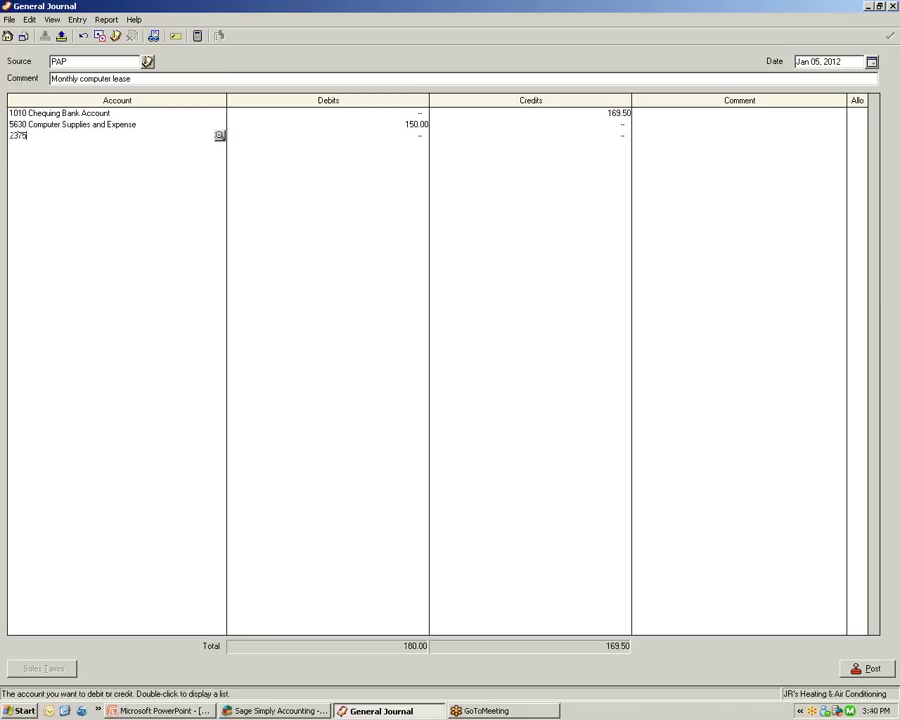
key("Tab")
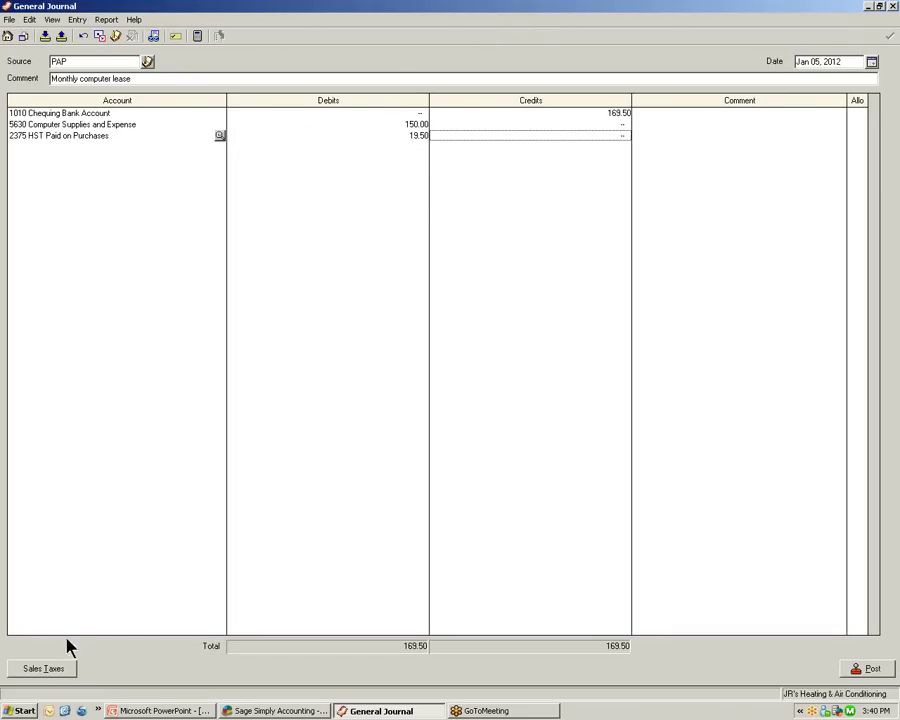
Allocate the 19.50 HST under tax code H - HST 13% on the 150.00 purchase
left_click(52, 670)
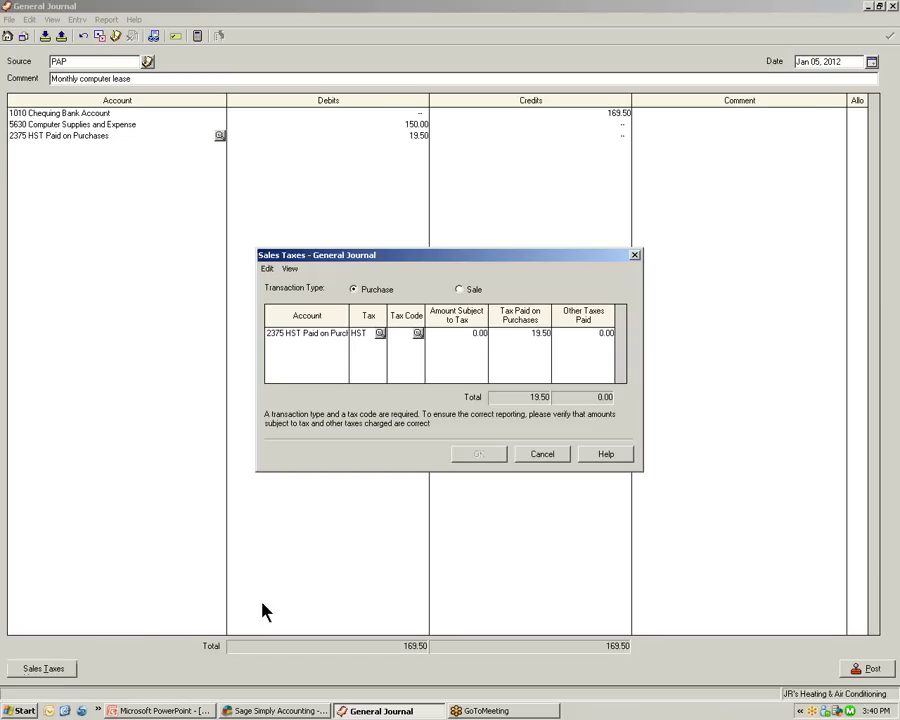
left_click(56, 512)
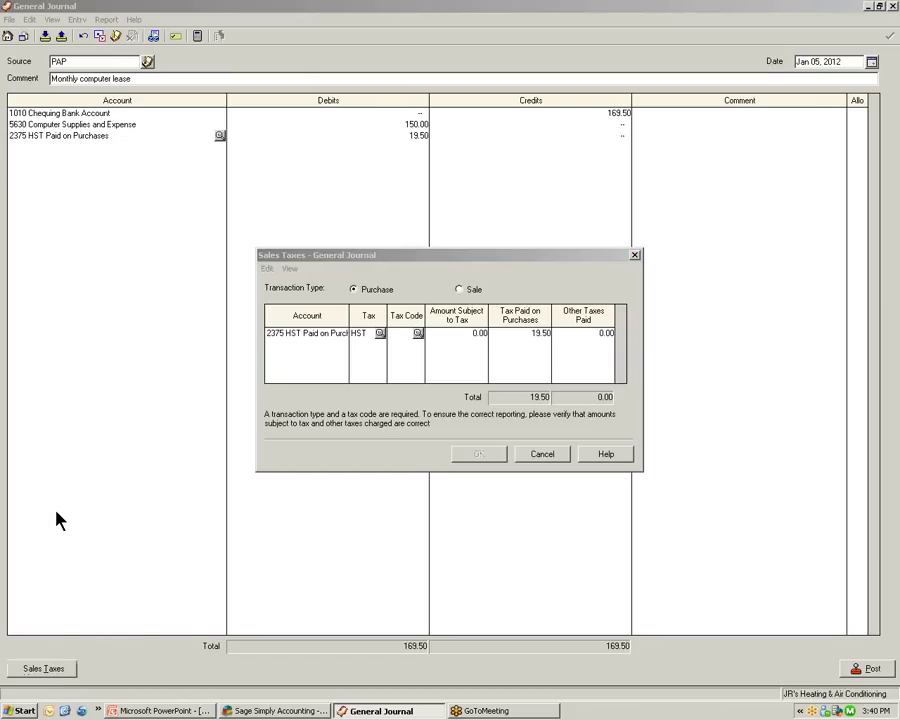
left_click(418, 334)
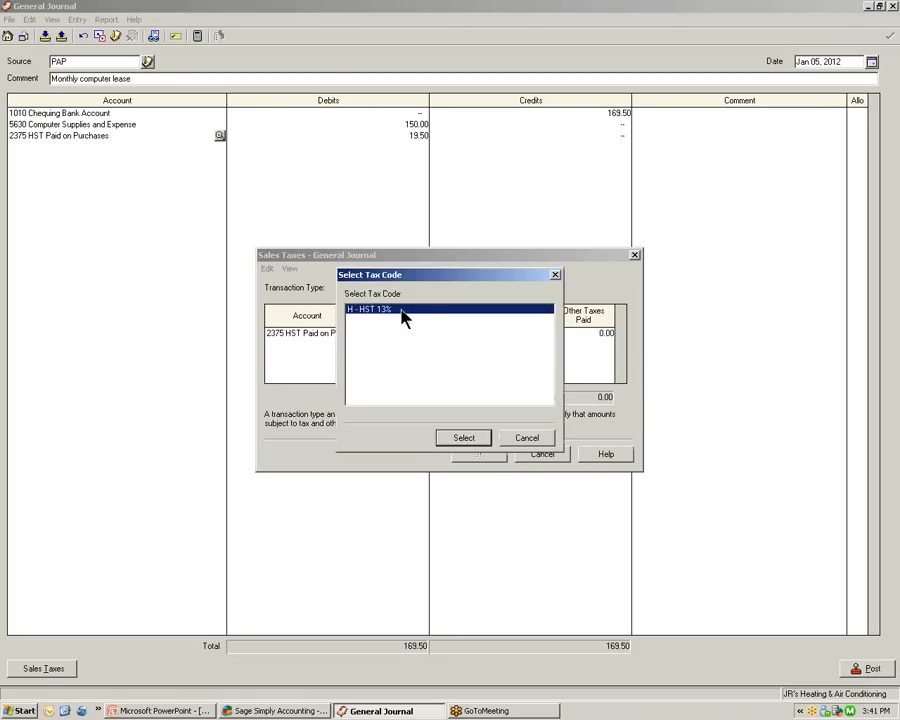
left_click(468, 440)
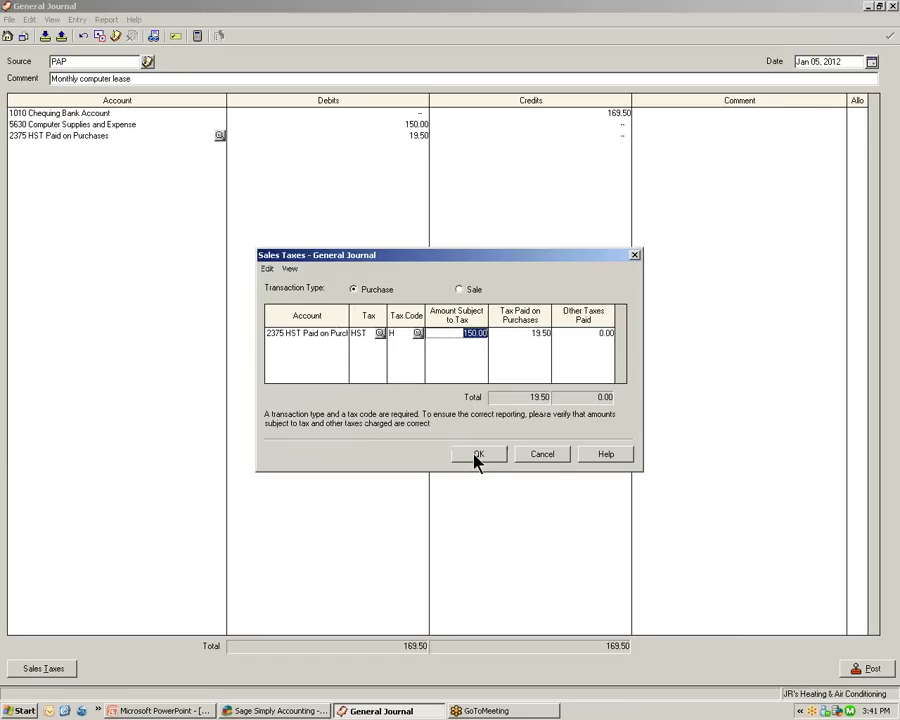
left_click(477, 459)
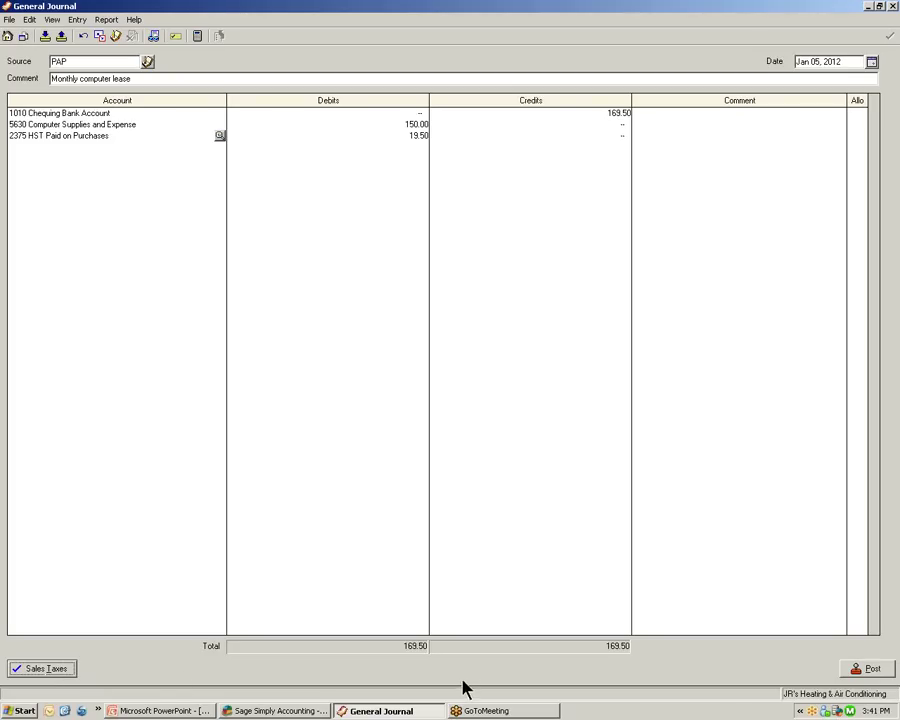
Post the $169.50 computer lease entry as Journal Entry J3 and confirm it
left_click(882, 677)
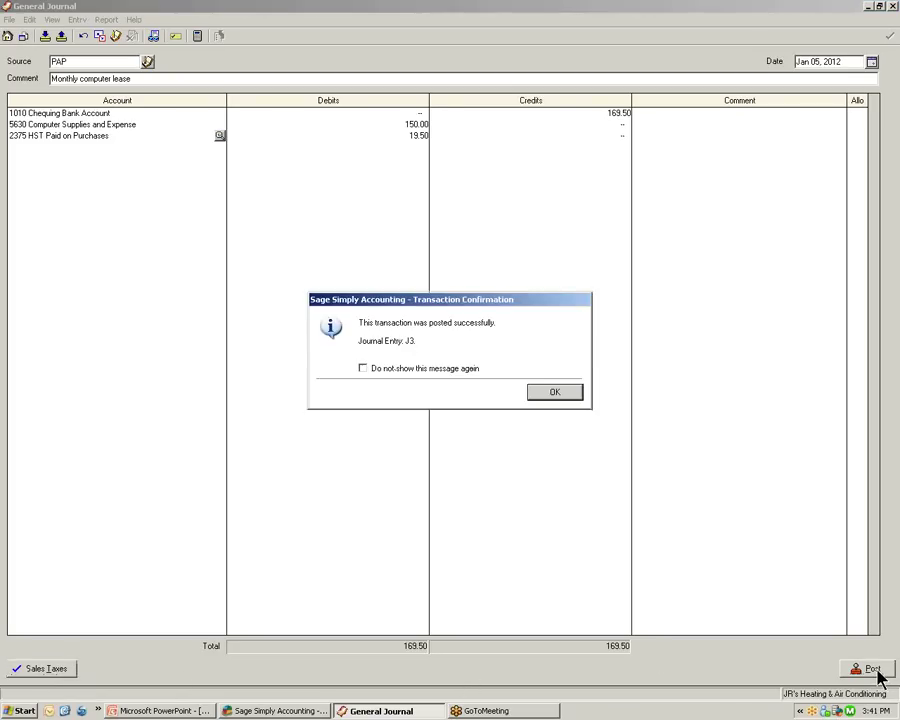
left_click(553, 394)
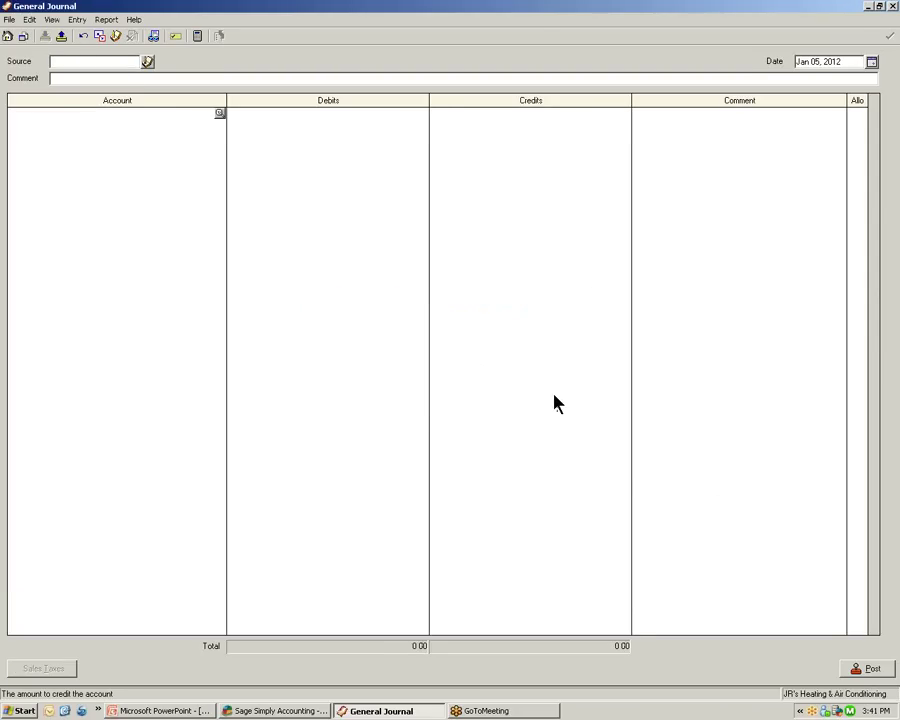